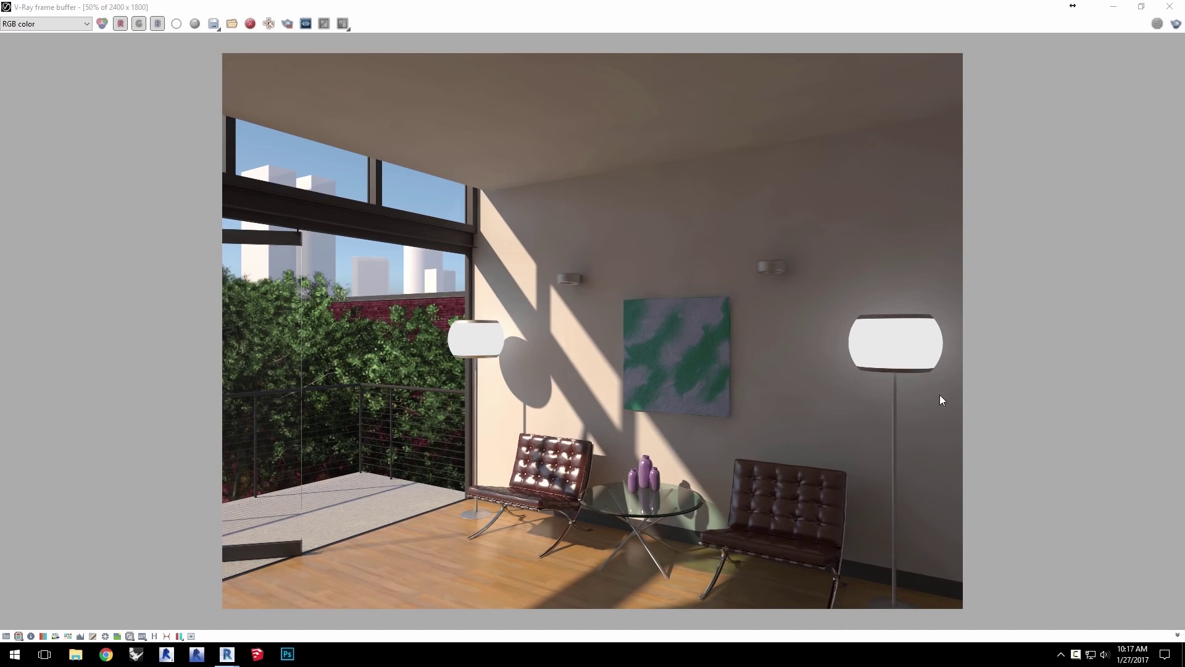
# Load channels.vrimg from the compositing folder into the frame buffer and look over its available render channels.
pyautogui.click(227, 24)
pyautogui.click(151, 104)
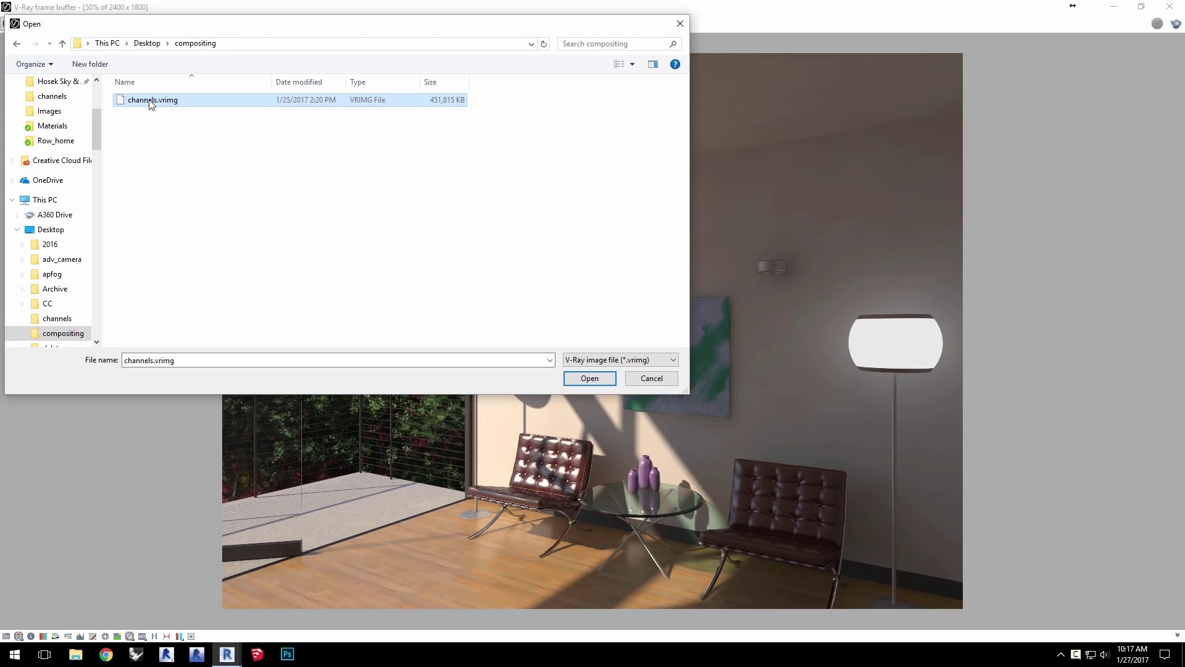
pyautogui.click(590, 378)
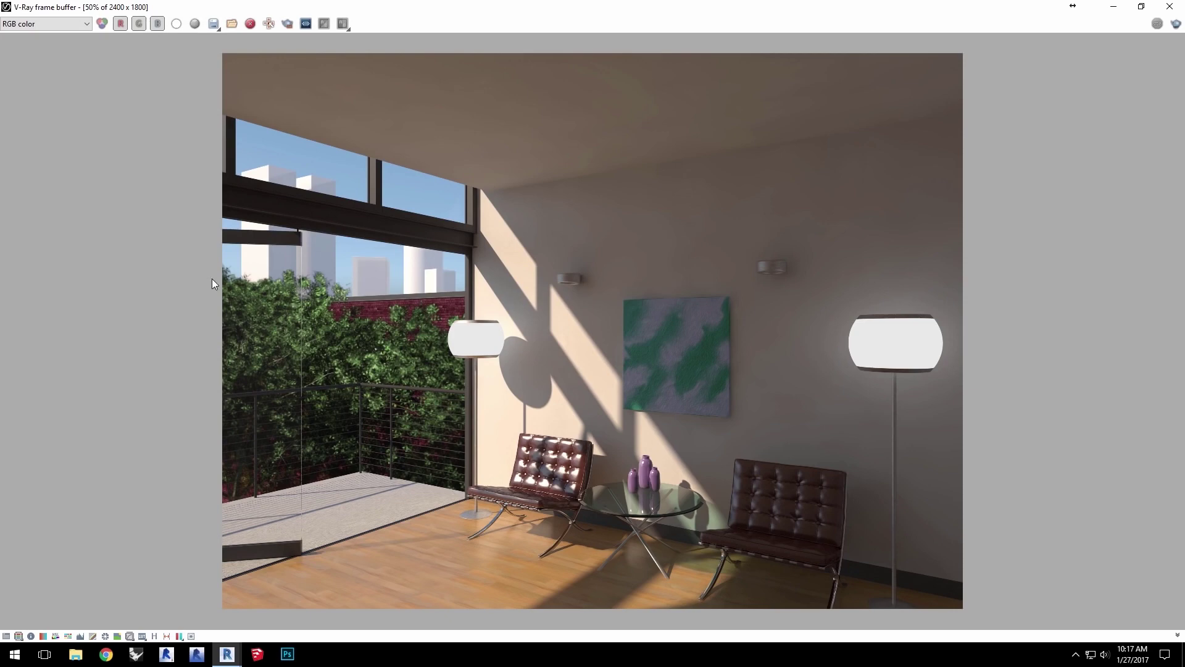
pyautogui.click(84, 27)
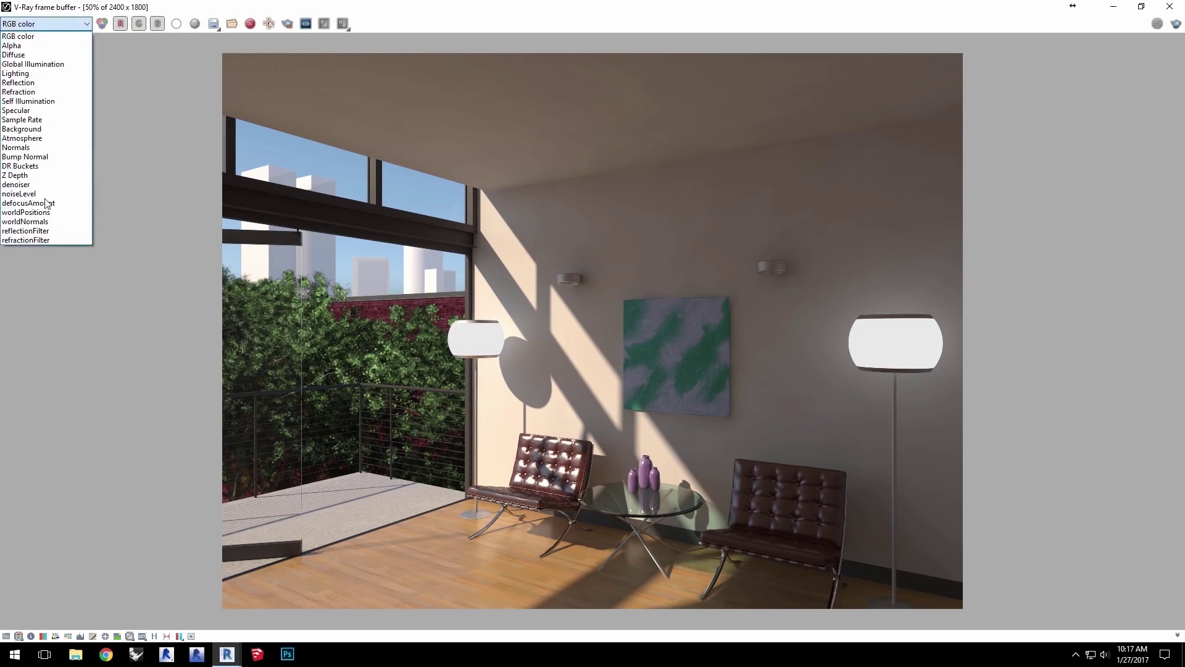
pyautogui.click(215, 149)
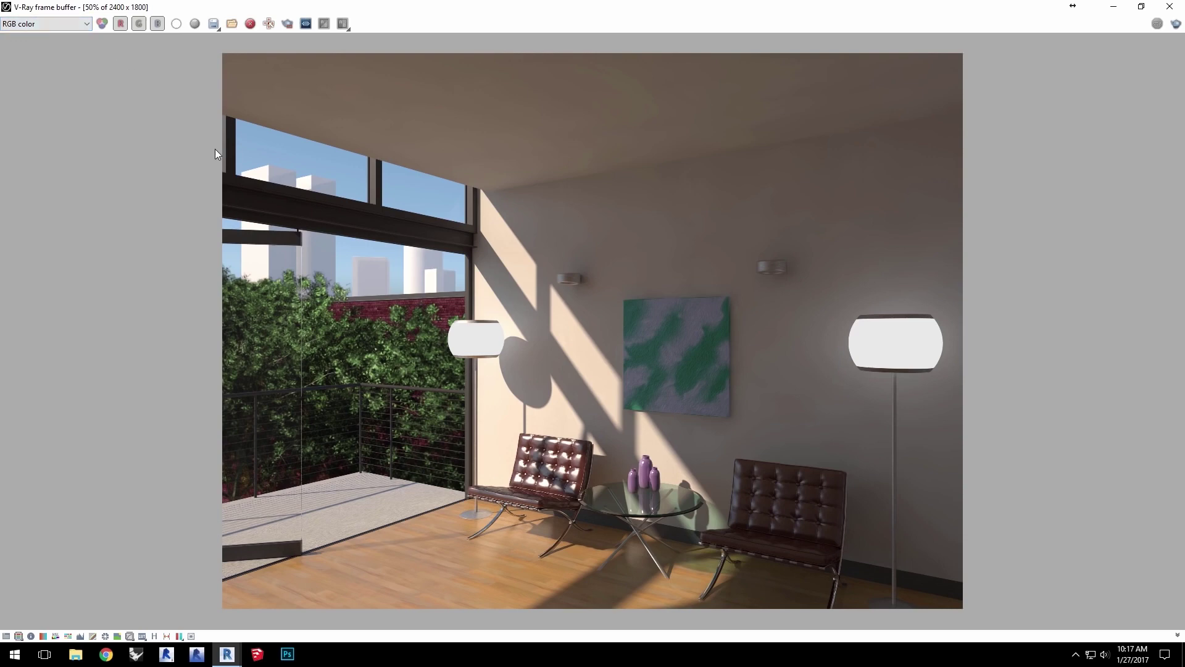
# Save the render channels to the compositing folder as OpenEXR files named compositing.
pyautogui.click(213, 24)
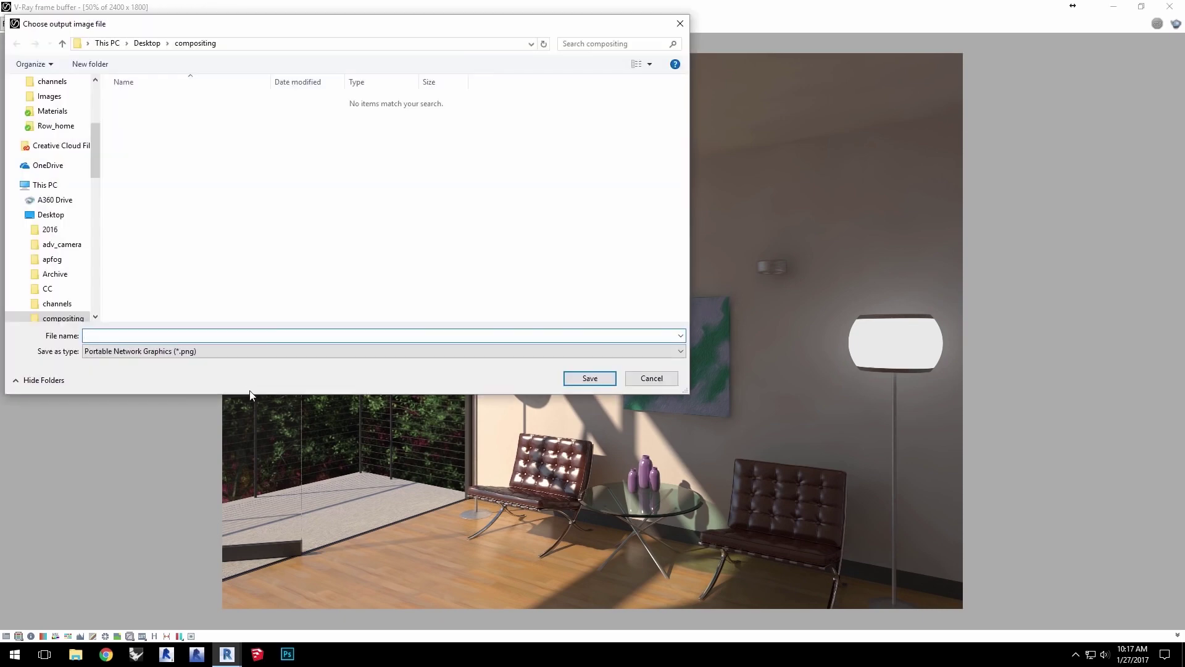
pyautogui.click(237, 358)
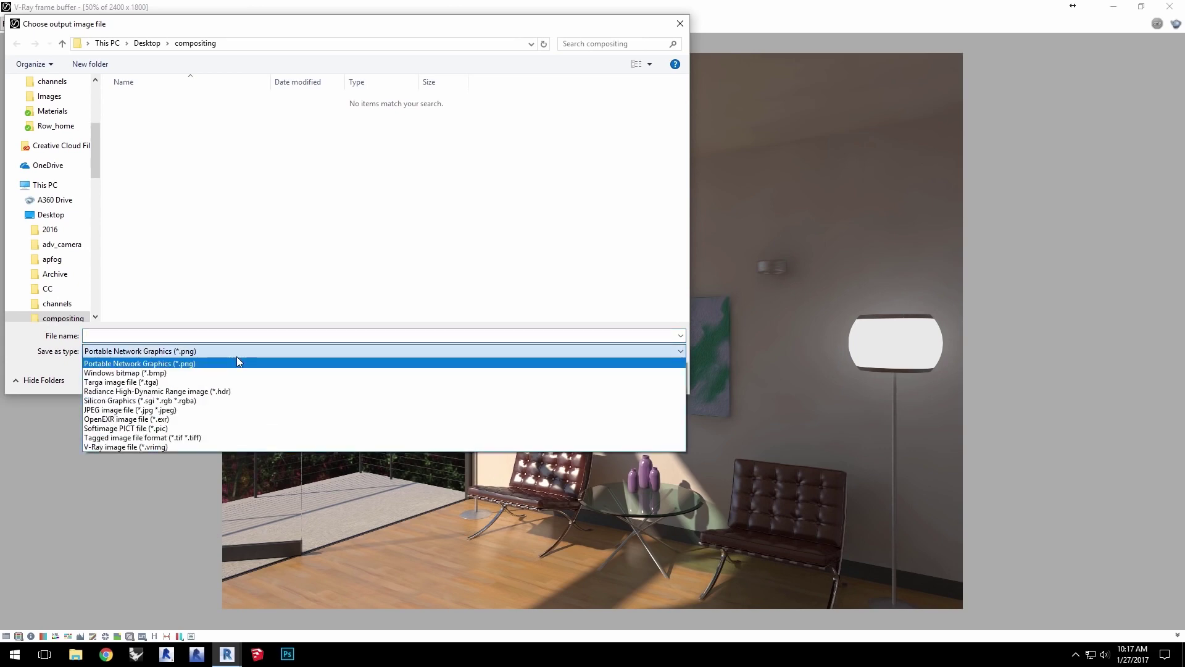
pyautogui.click(224, 419)
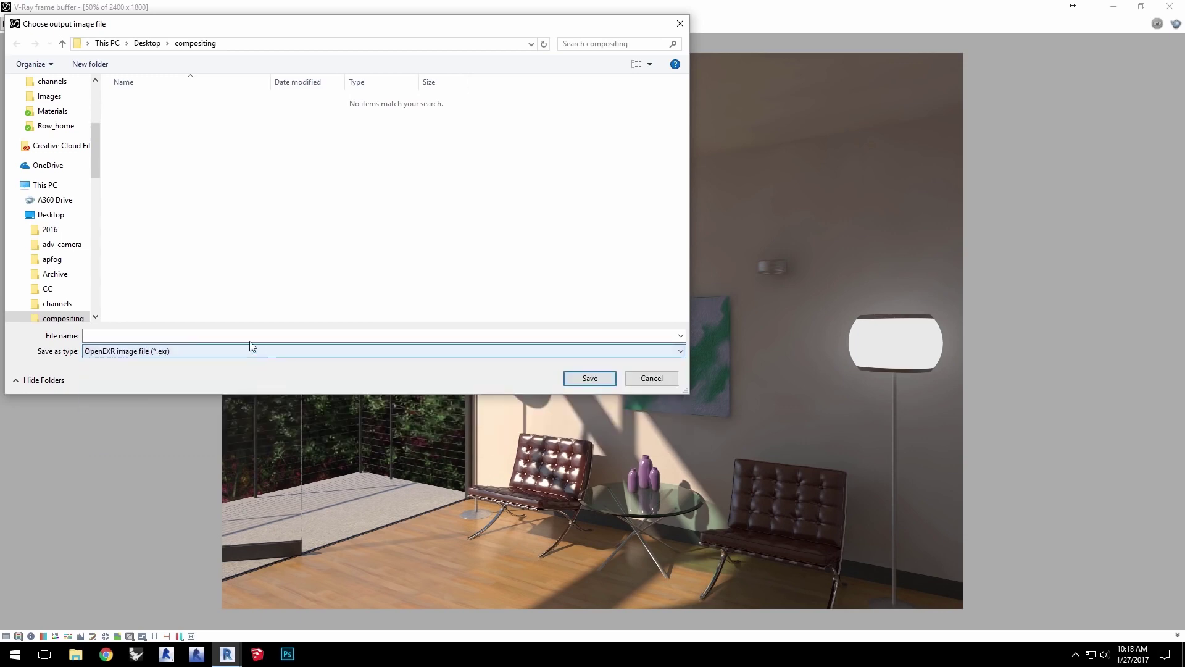
pyautogui.click(209, 335)
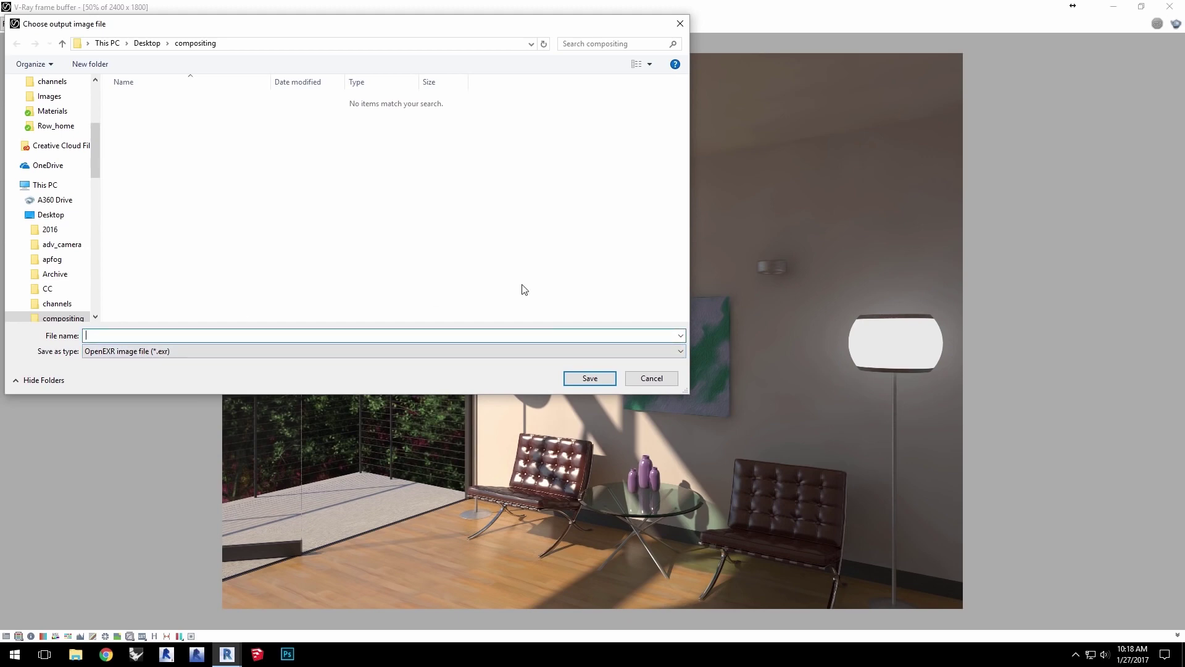
pyautogui.write('compositing')
pyautogui.click(575, 379)
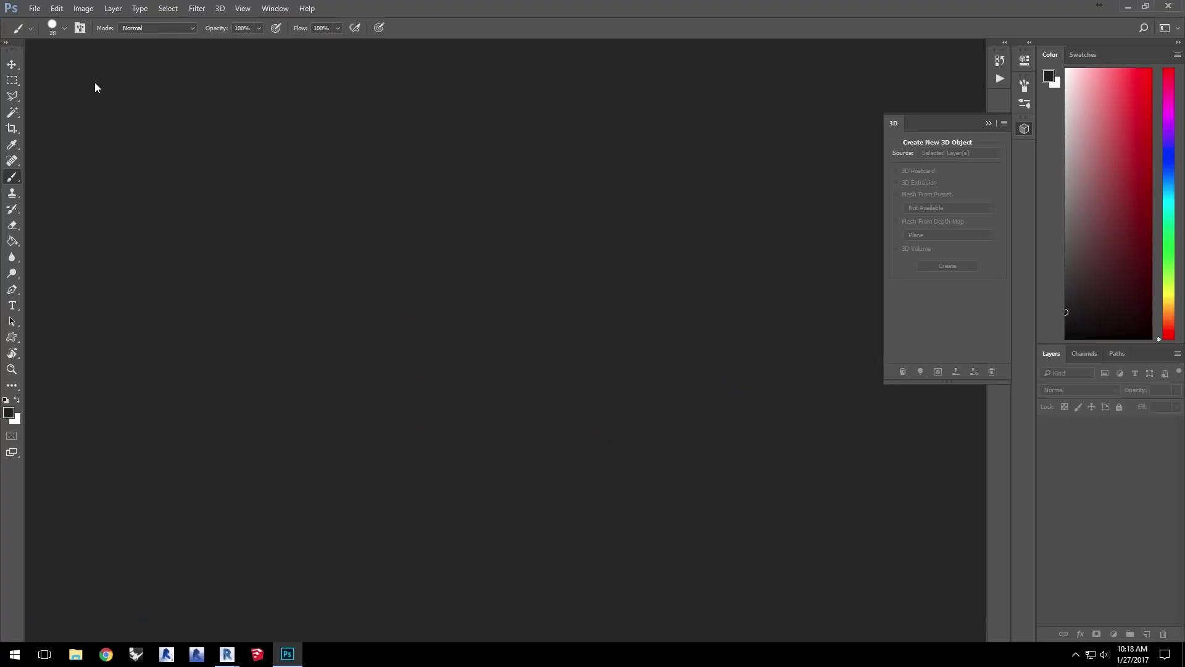
# Start Load Files into Stack and browse the compositing folder in Details view with the Name column widened to show full file names.
pyautogui.click(29, 9)
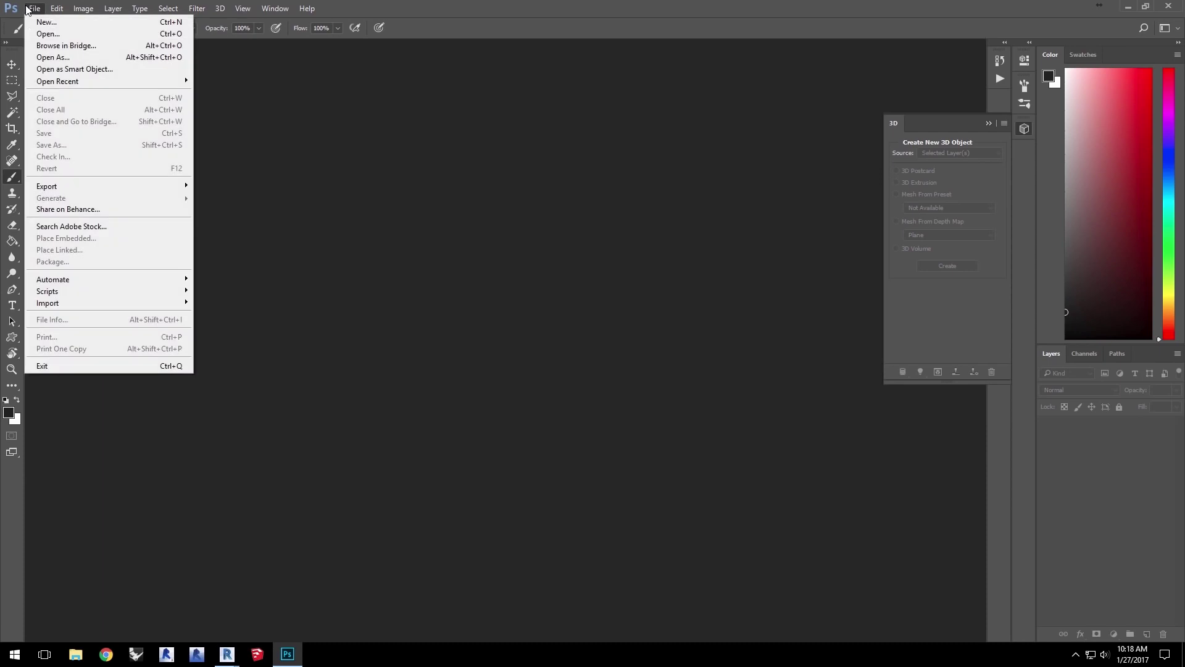
pyautogui.moveTo(75, 295)
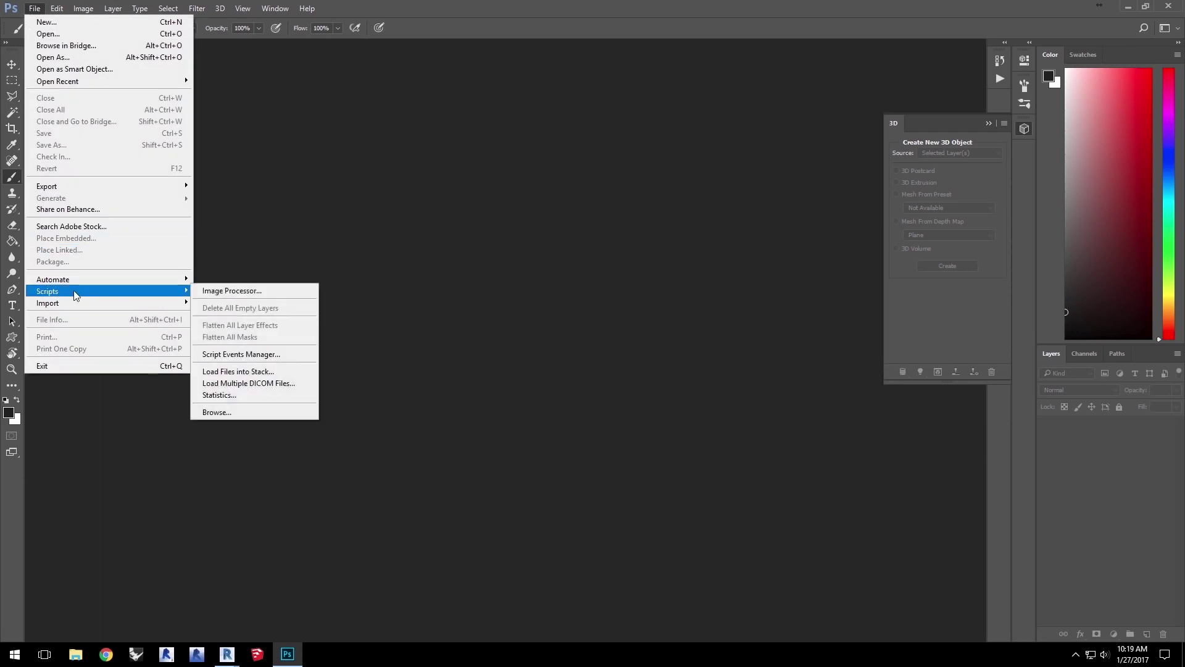
pyautogui.click(275, 373)
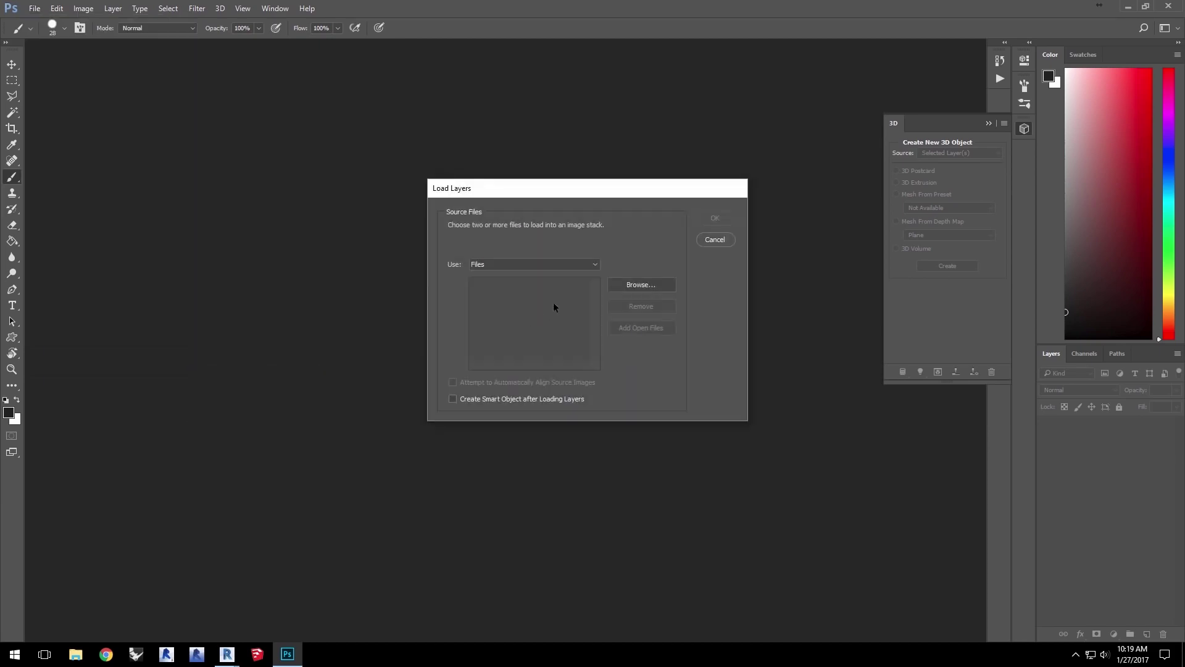
pyautogui.click(664, 285)
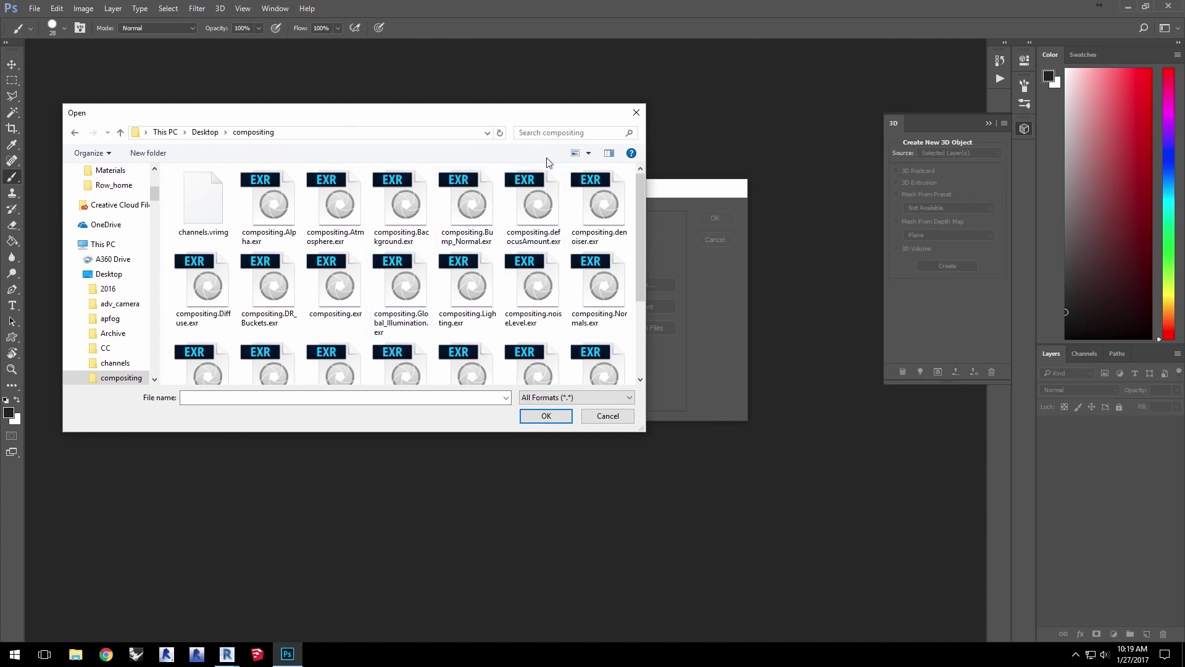
pyautogui.click(589, 154)
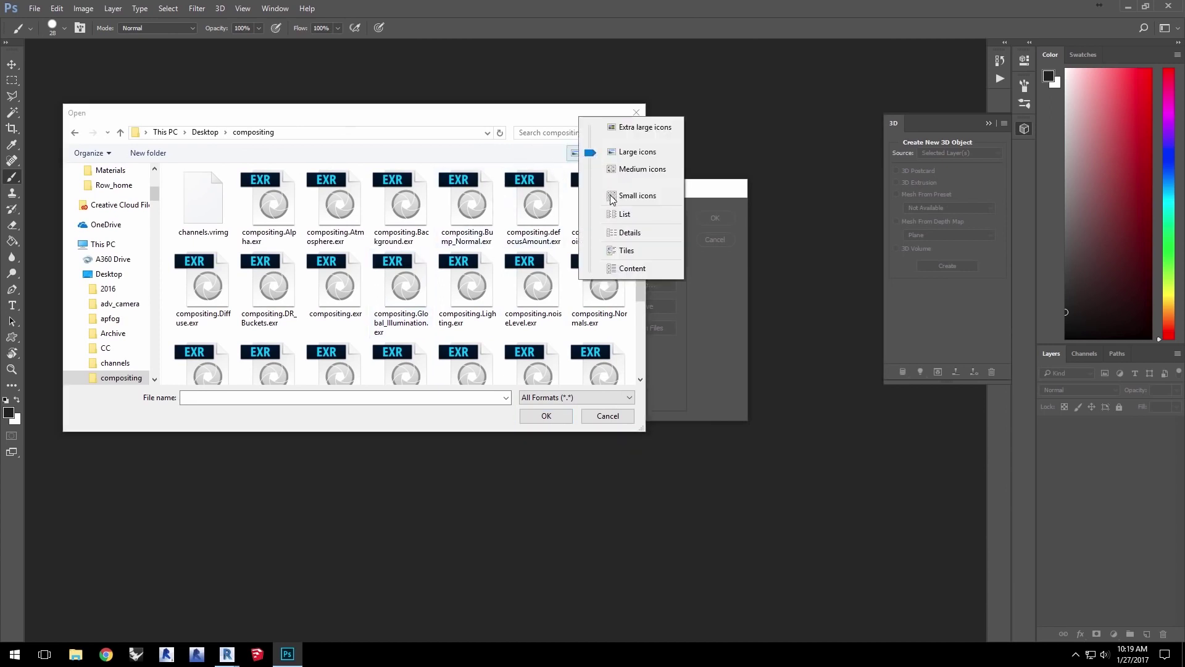
pyautogui.click(629, 232)
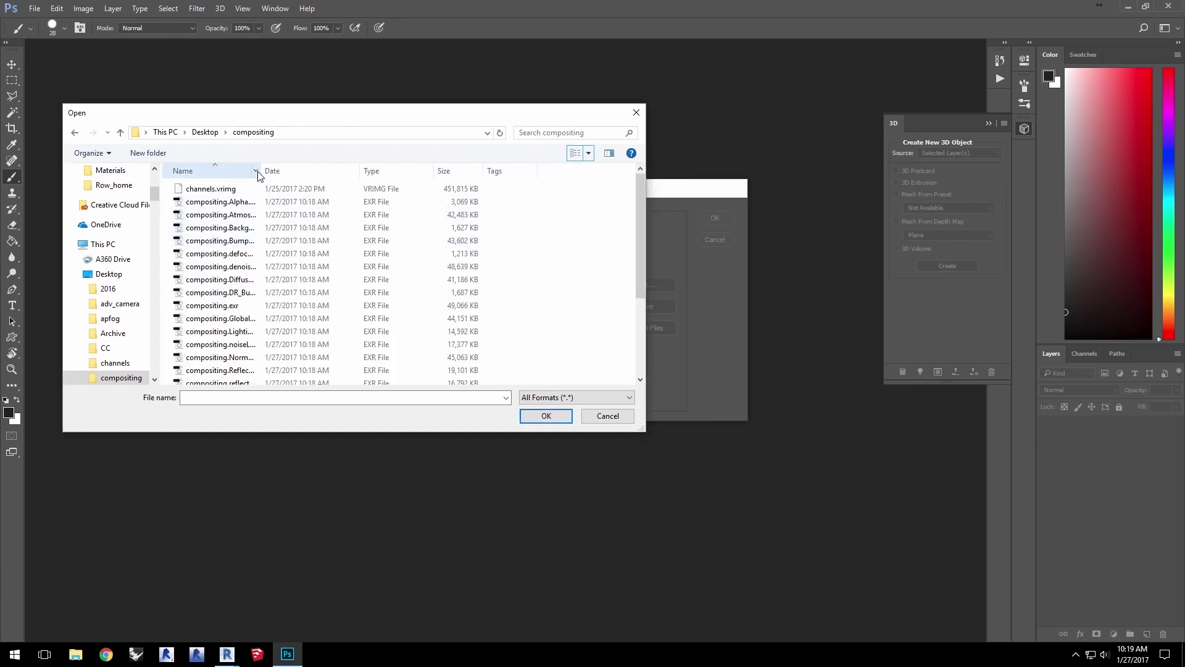
pyautogui.moveTo(261, 170); pyautogui.dragTo(340, 168)
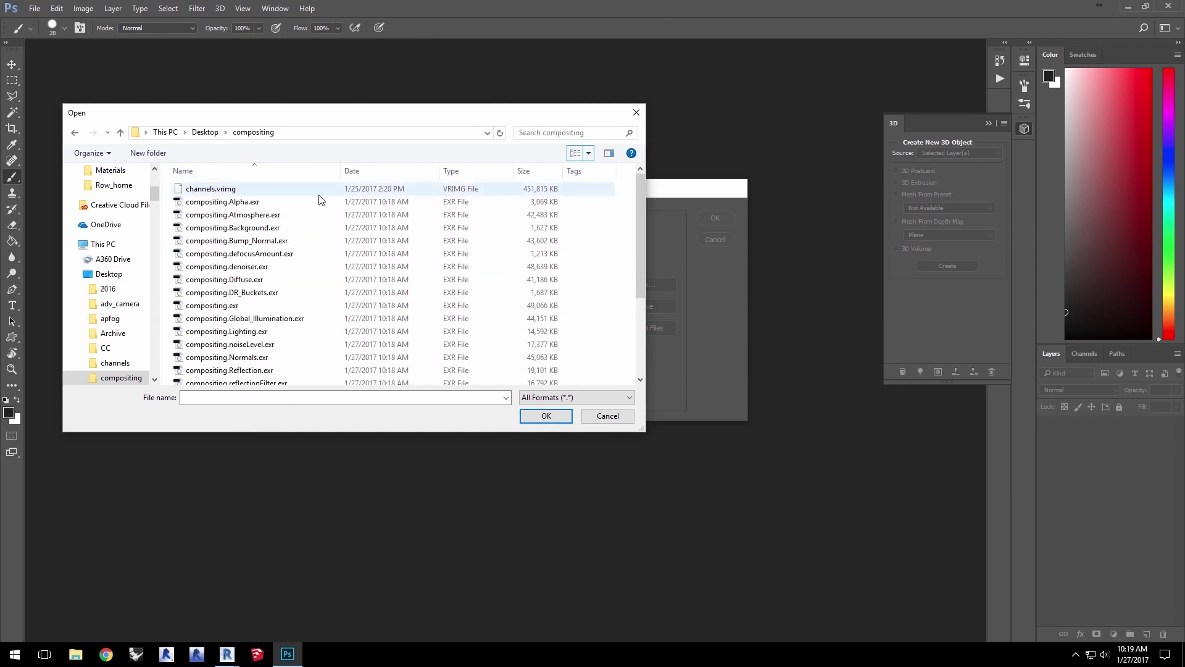
# Load compositing.exr plus the Atmosphere, Background, Global_Illumination, Lighting, Reflection, Refraction, Self_Illumination and Specular EXR files as layers of one document.
pyautogui.click(296, 306)
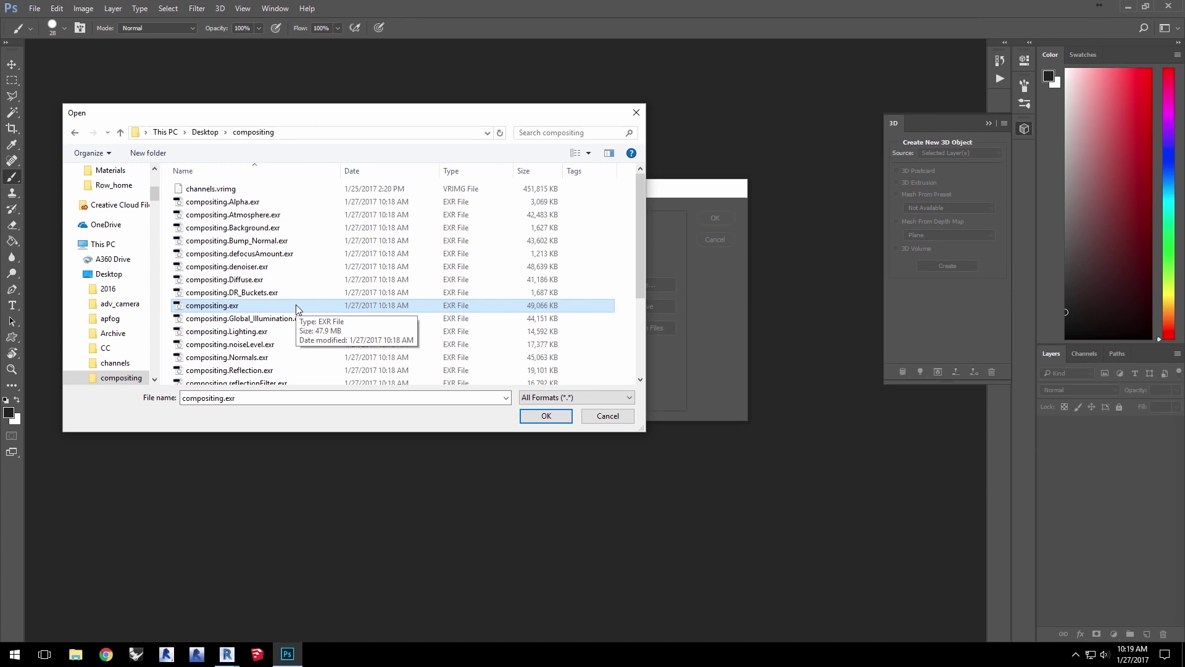
pyautogui.keyDown('ctrl'); pyautogui.click(244, 215); pyautogui.keyUp('ctrl')
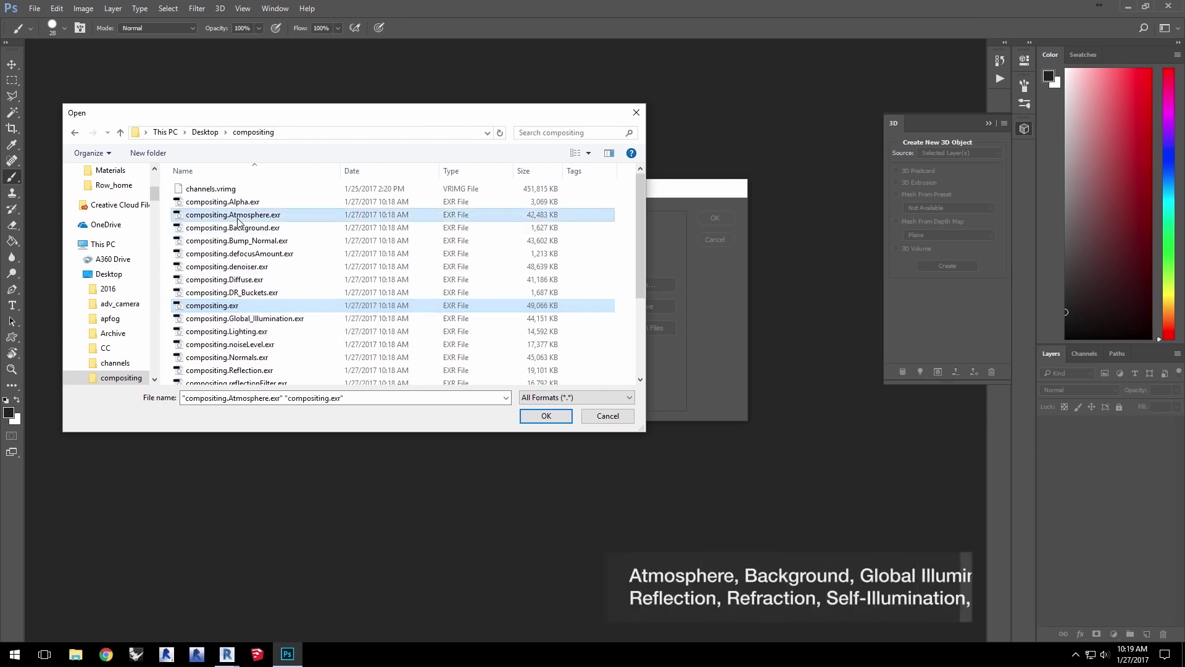
pyautogui.keyDown('ctrl'); pyautogui.click(248, 228); pyautogui.keyUp('ctrl')
pyautogui.keyDown('ctrl'); pyautogui.click(259, 319); pyautogui.keyUp('ctrl')
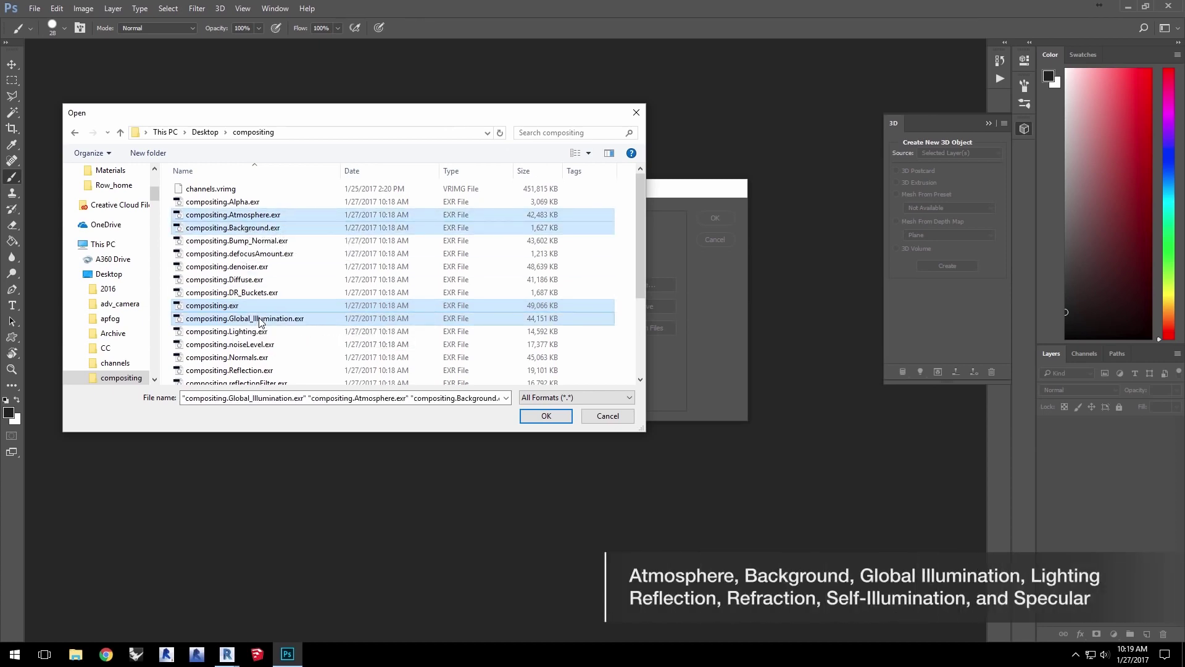
pyautogui.keyDown('ctrl'); pyautogui.click(262, 331); pyautogui.keyUp('ctrl')
pyautogui.keyDown('ctrl'); pyautogui.click(338, 370); pyautogui.keyUp('ctrl')
pyautogui.scroll(-2, 338, 370)
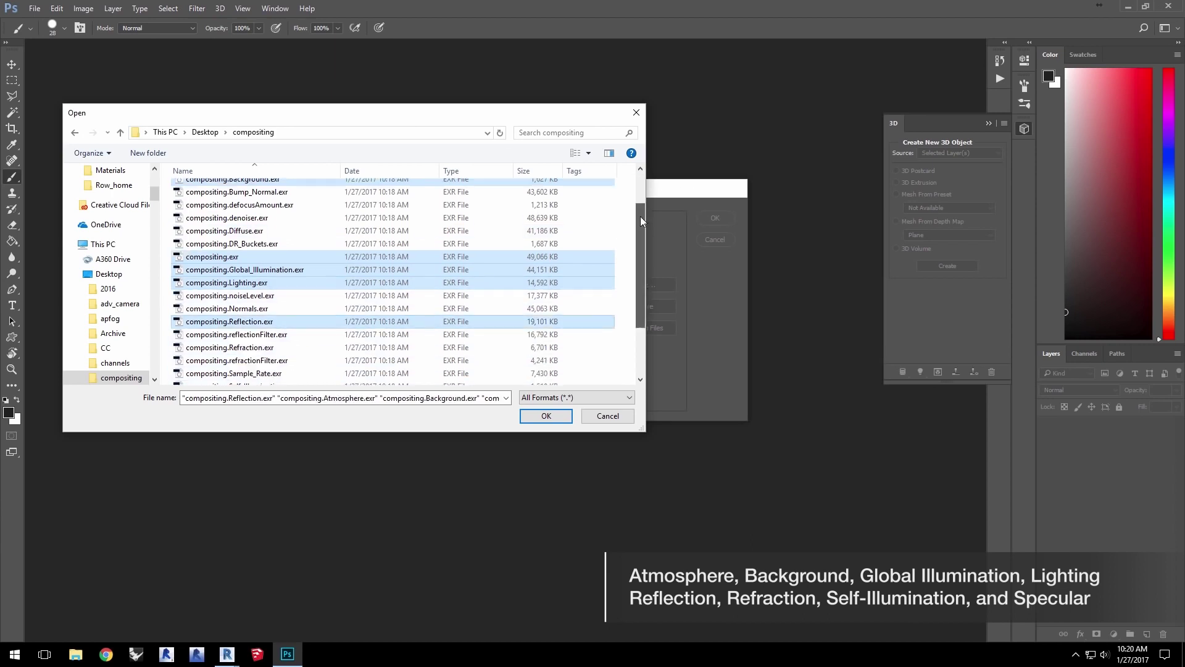
pyautogui.keyDown('ctrl'); pyautogui.click(338, 308); pyautogui.keyUp('ctrl')
pyautogui.keyDown('ctrl'); pyautogui.click(290, 347); pyautogui.keyUp('ctrl')
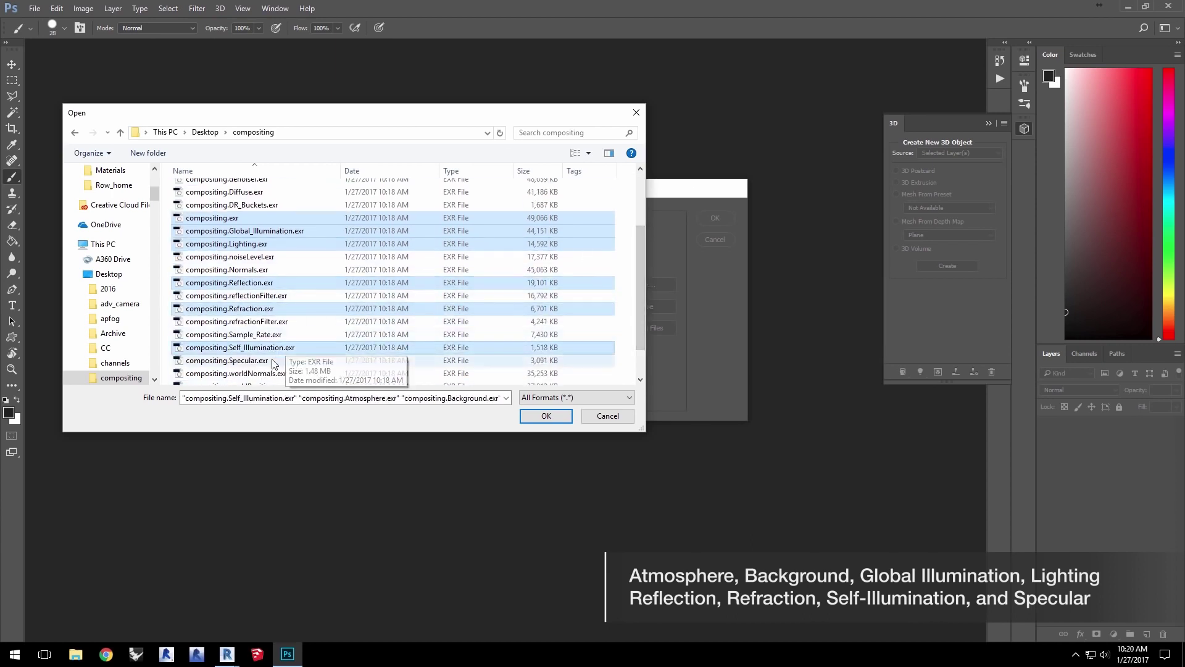
pyautogui.keyDown('ctrl'); pyautogui.click(290, 359); pyautogui.keyUp('ctrl')
pyautogui.moveTo(641, 295); pyautogui.dragTo(642, 315)
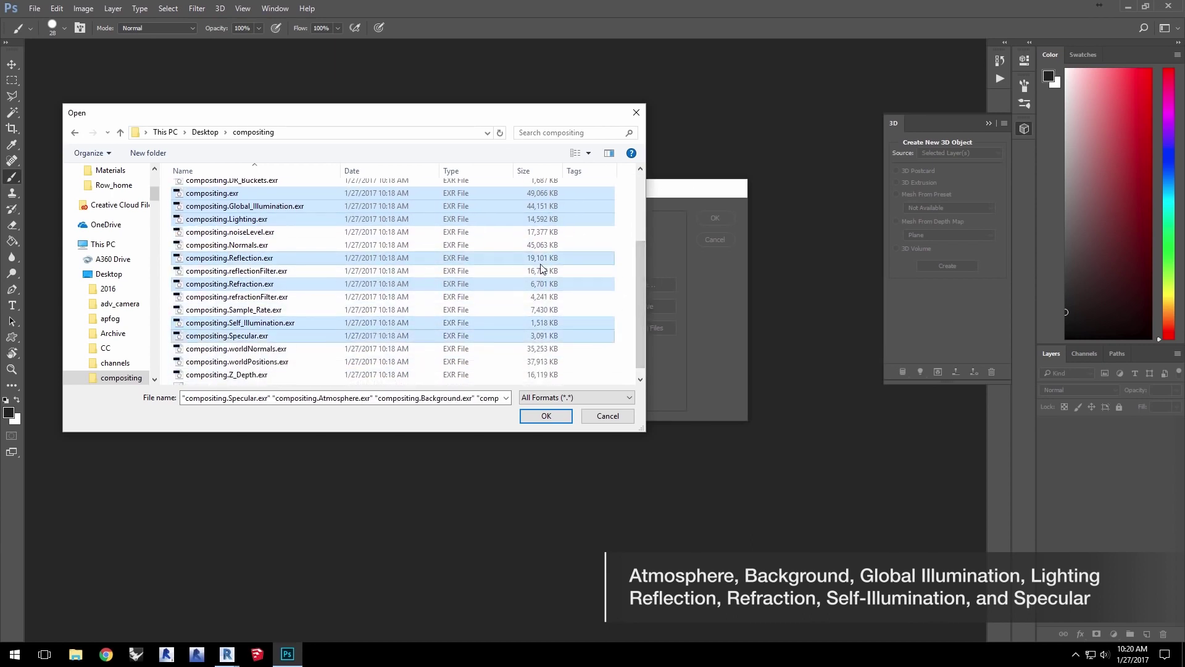
pyautogui.click(543, 415)
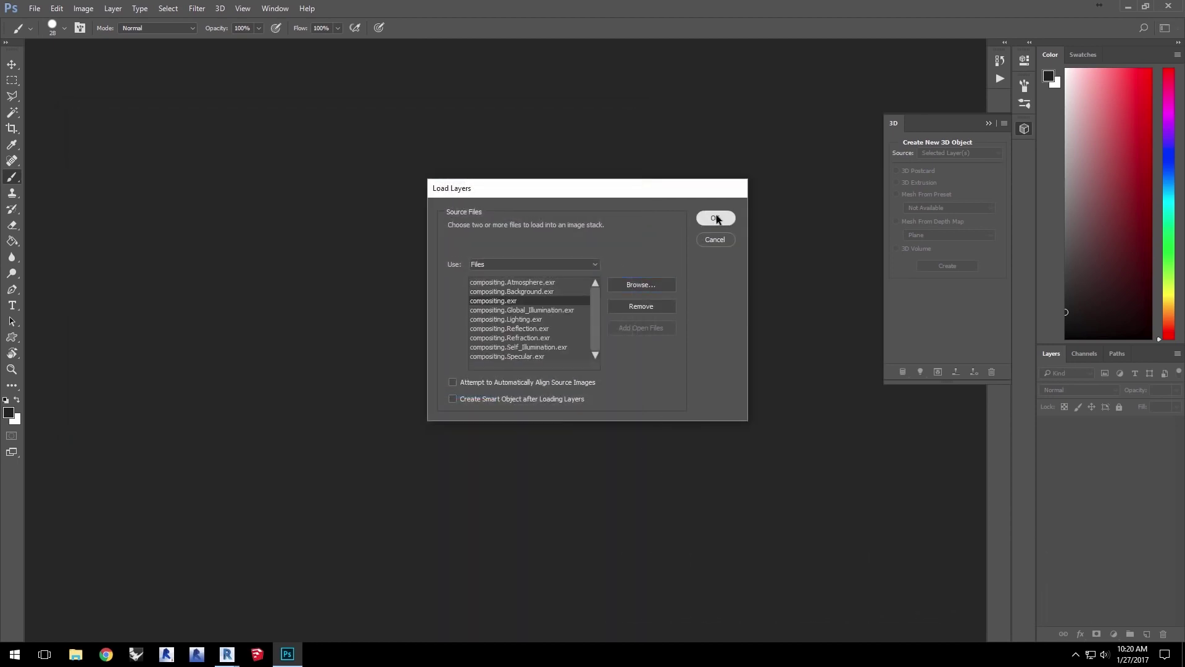
pyautogui.click(716, 218)
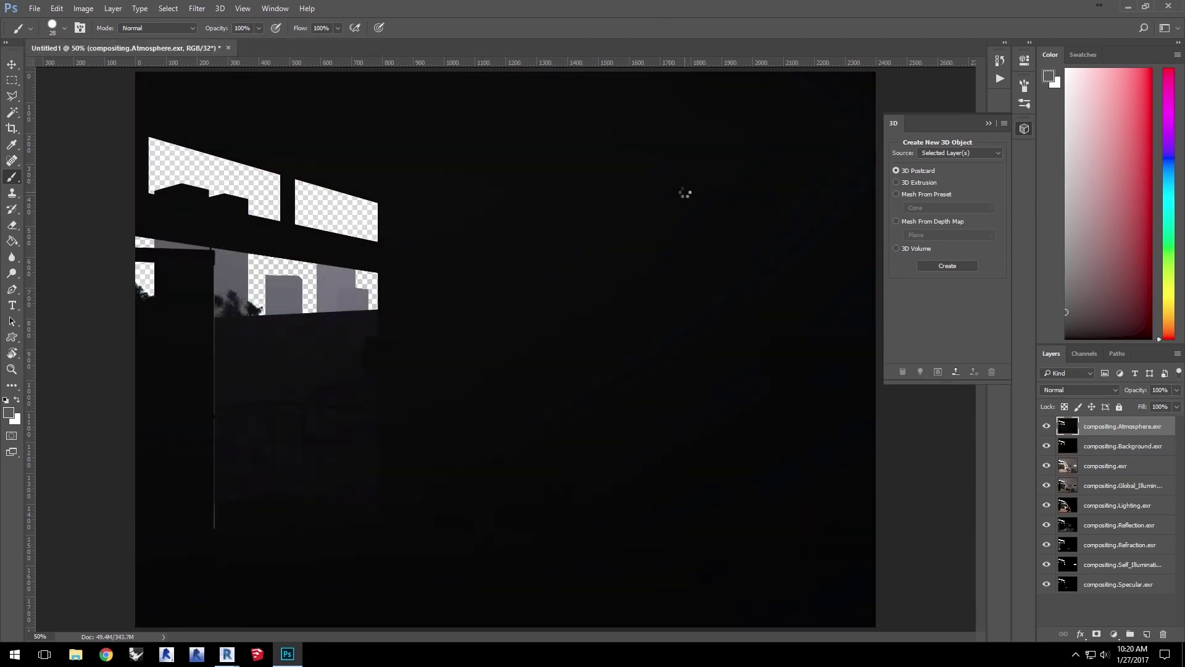
# Move the compositing.exr layer to the top of the stack and remove its transparency by creating a From Transparency mask and deleting it unapplied.
pyautogui.click(1115, 474)
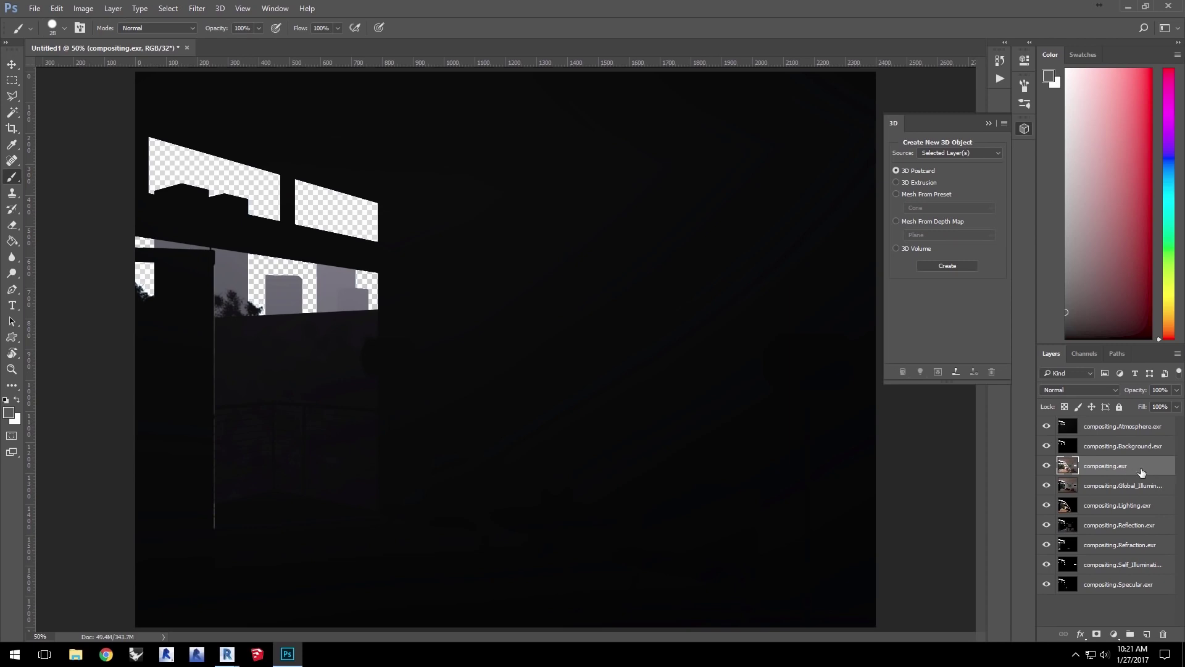
pyautogui.moveTo(1152, 473); pyautogui.dragTo(1142, 429)
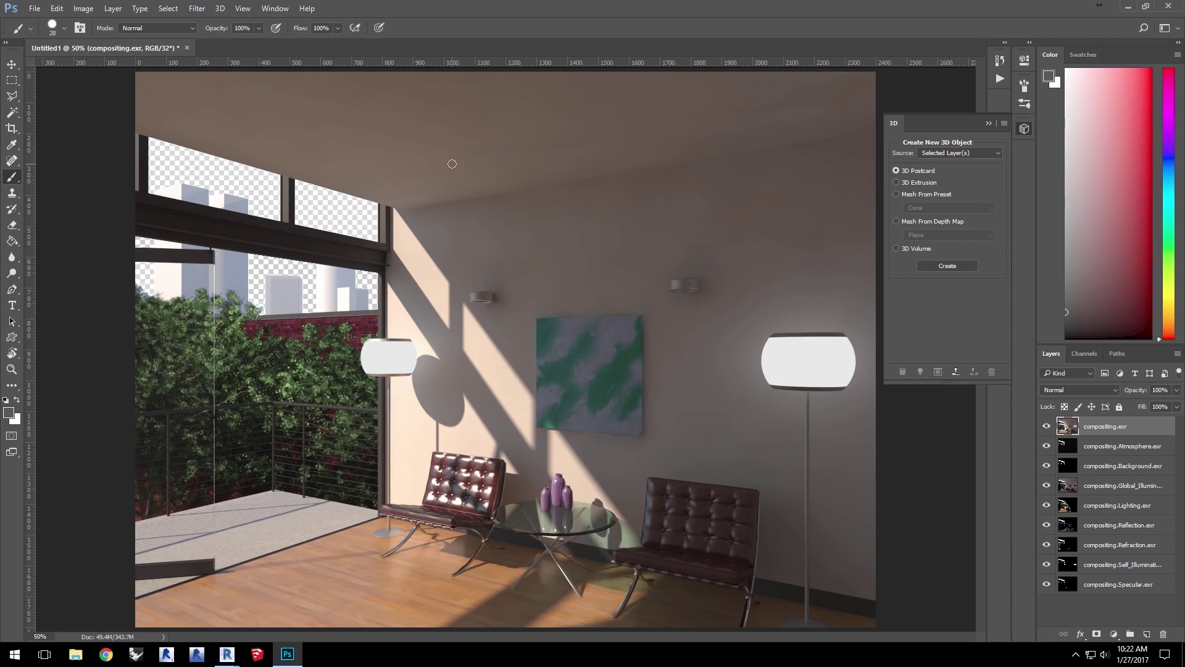
pyautogui.click(113, 9)
pyautogui.moveTo(176, 198)
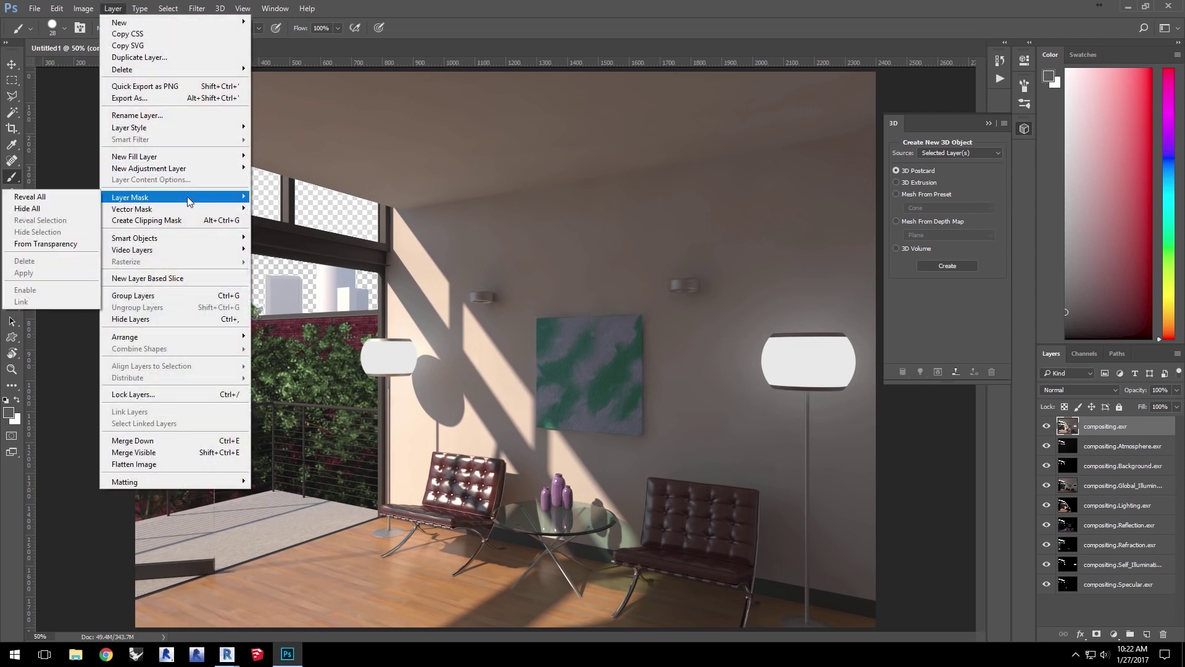
pyautogui.click(74, 246)
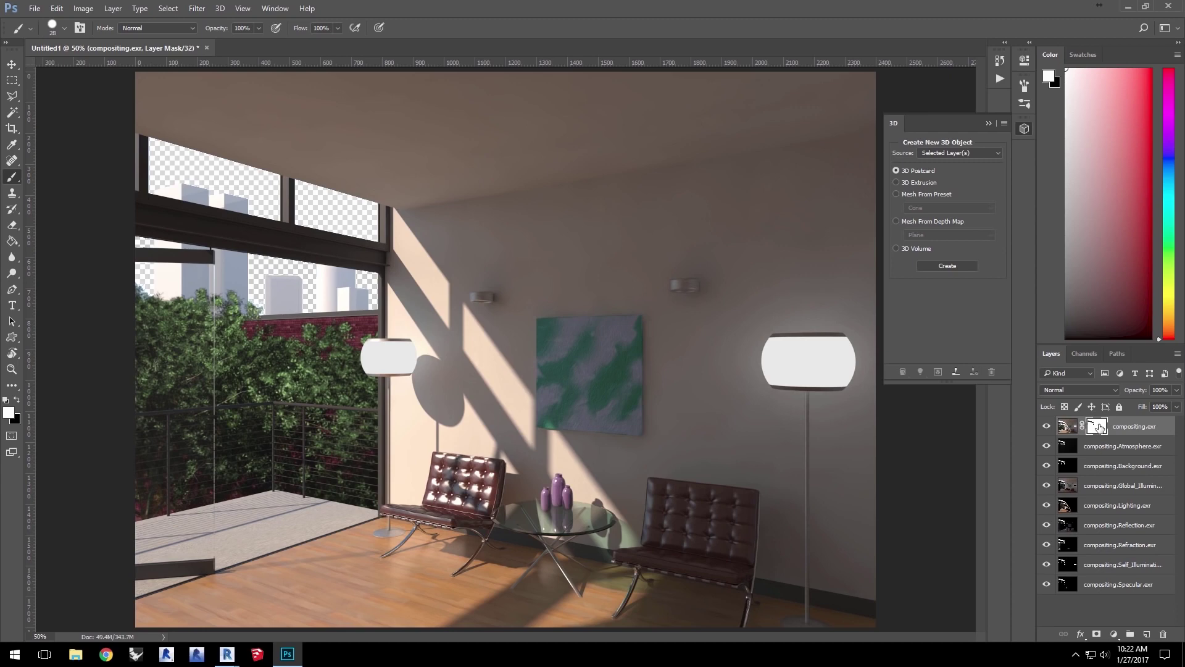
pyautogui.moveTo(1099, 427); pyautogui.dragTo(1163, 634)
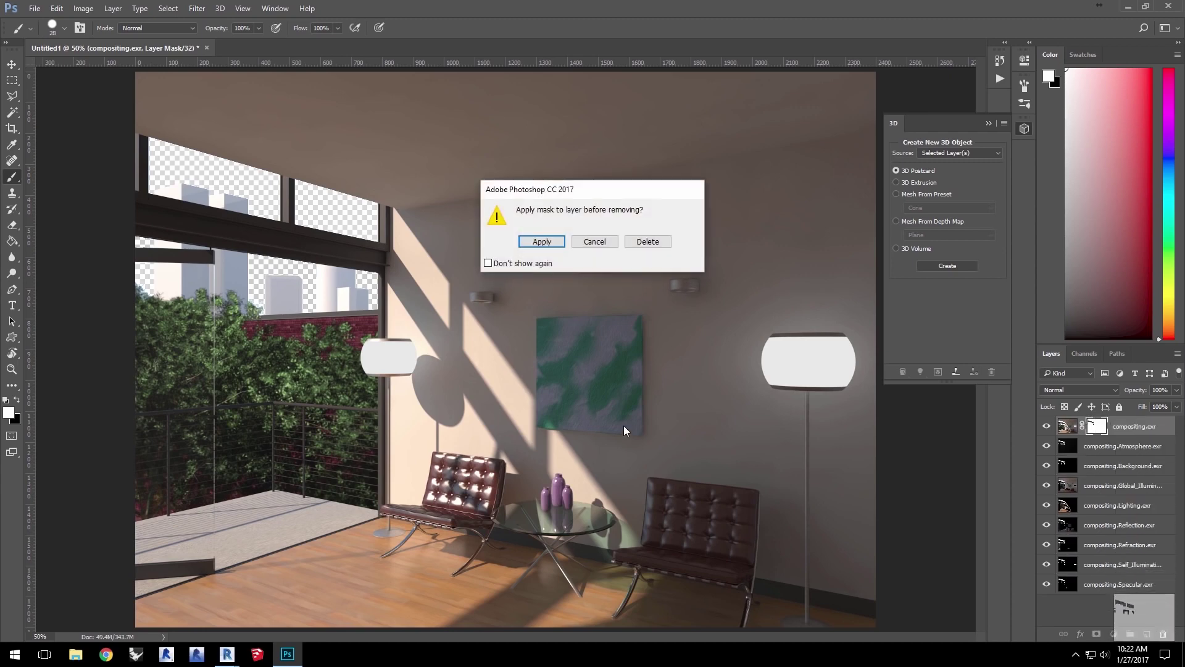
pyautogui.click(648, 241)
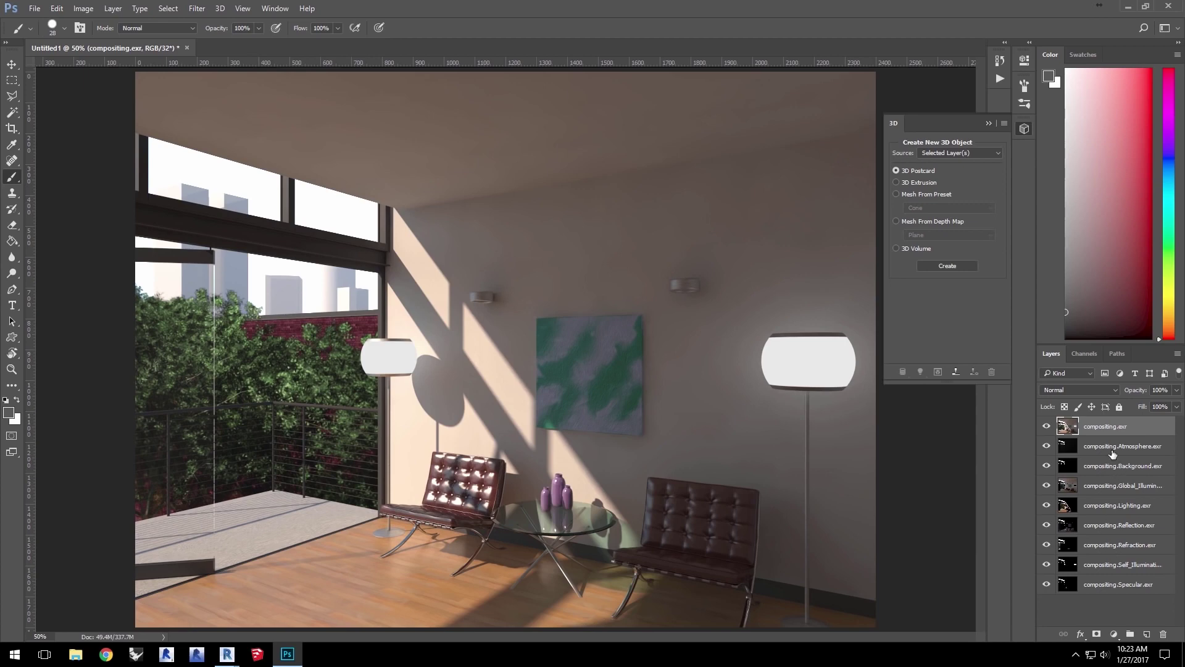
# Load the Photoshop_remove_alpha.atn action set from the channels folder on the desktop.
pyautogui.click(271, 10)
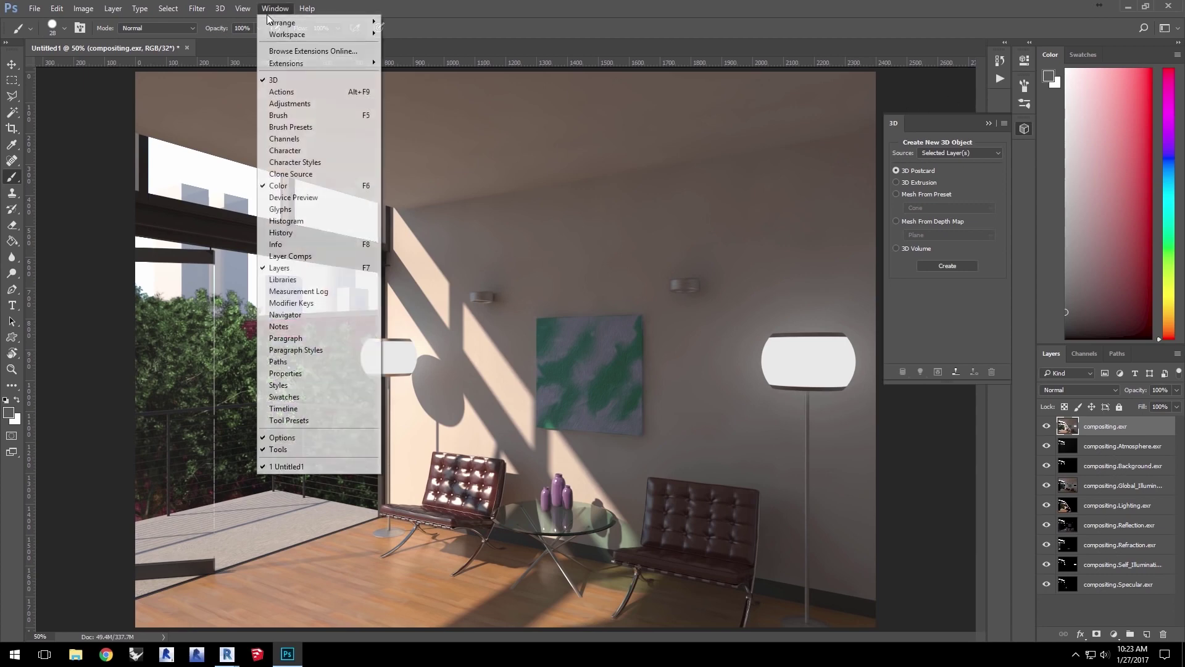
pyautogui.click(292, 96)
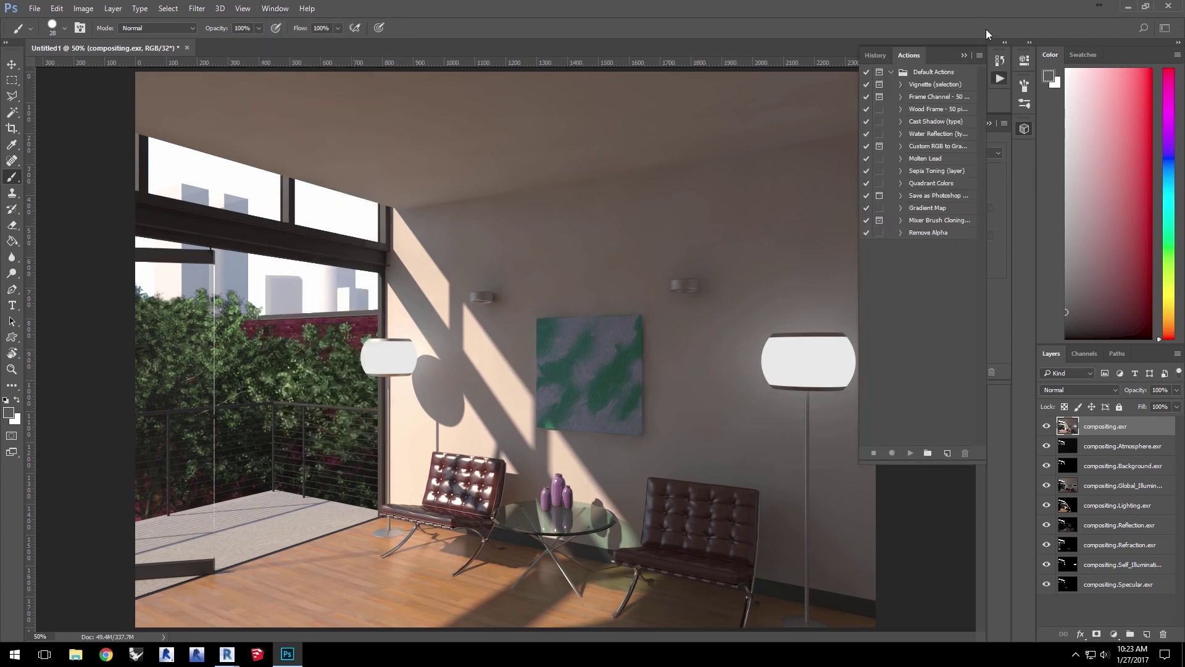
pyautogui.click(980, 55)
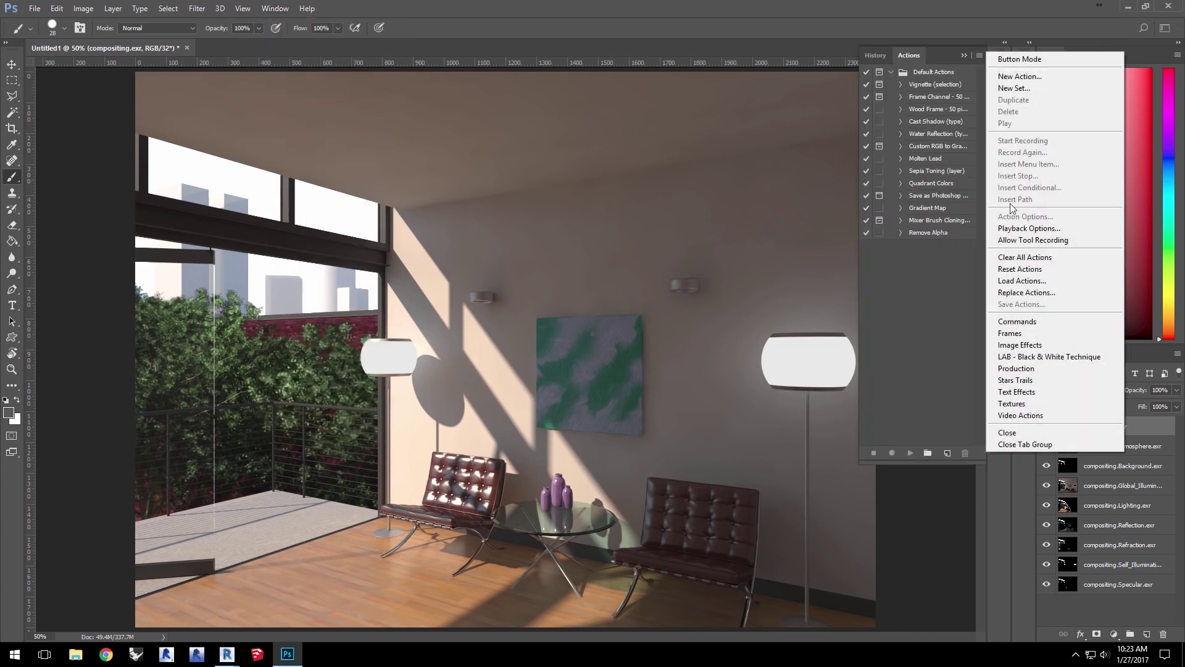
pyautogui.click(1027, 285)
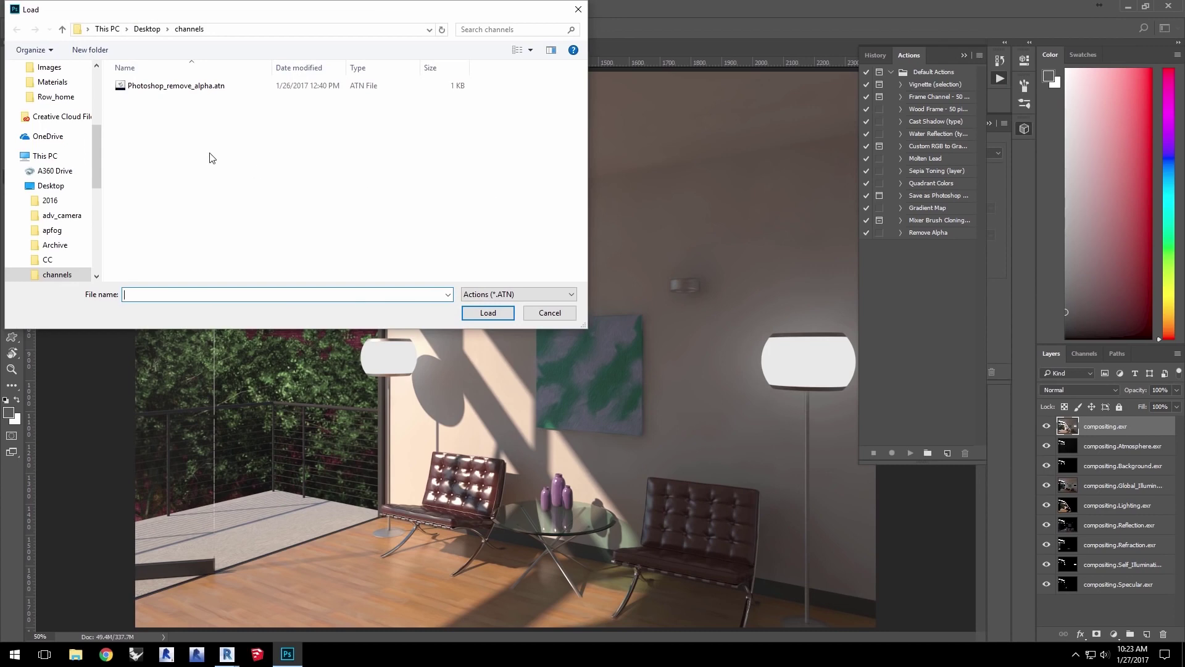
pyautogui.click(194, 92)
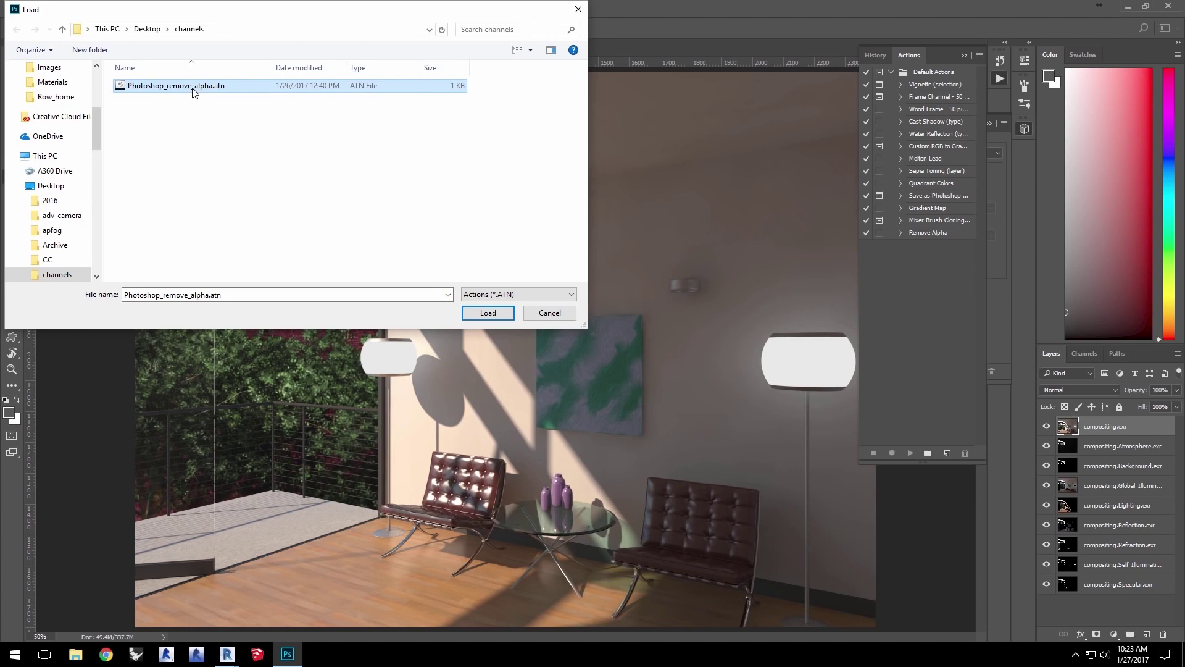
pyautogui.click(494, 313)
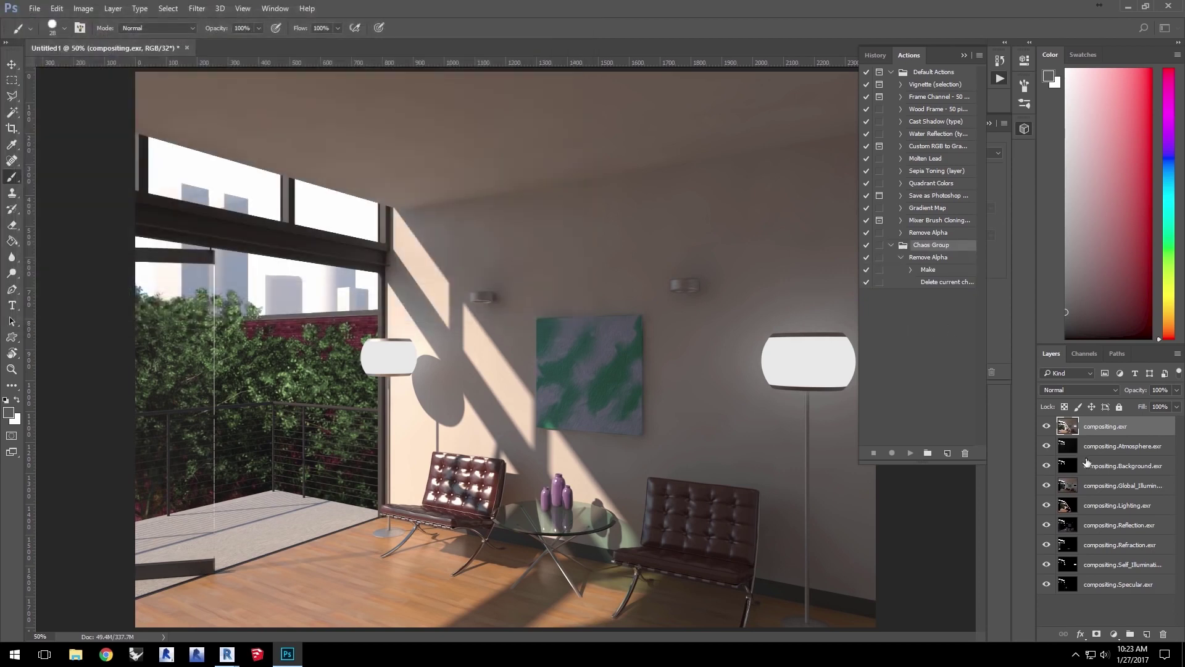
# Run the Chaos Group Remove Alpha action on each channel layer, from compositing.Atmosphere.exr down to compositing.Specular.exr.
pyautogui.click(1072, 451)
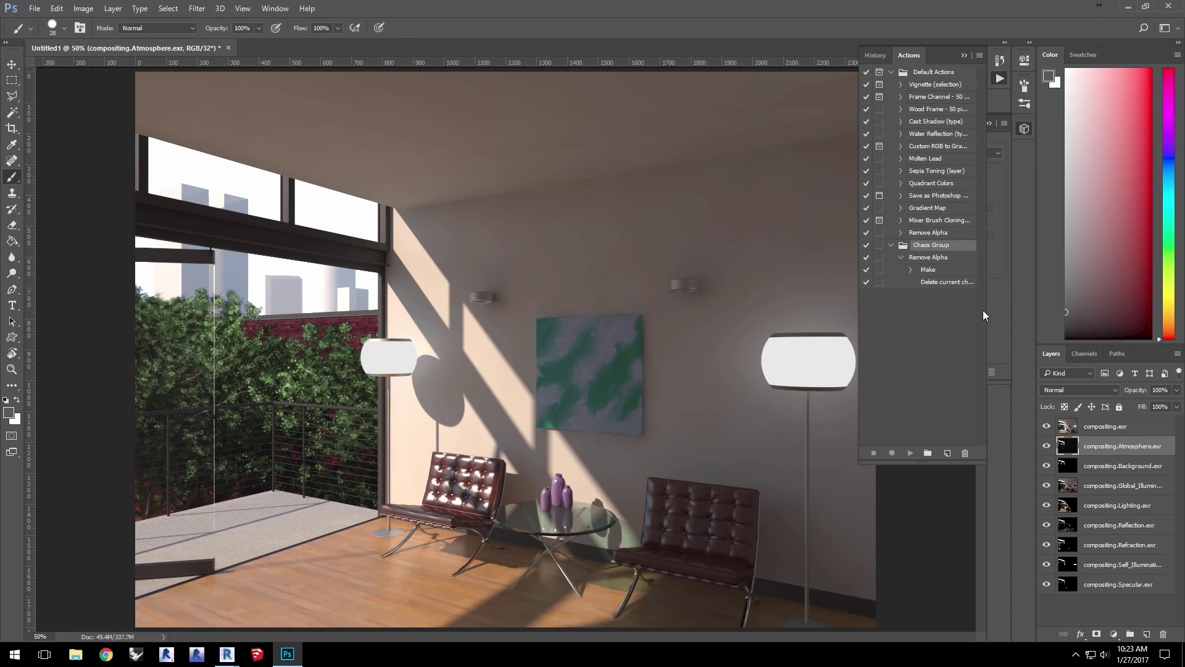
pyautogui.click(927, 257)
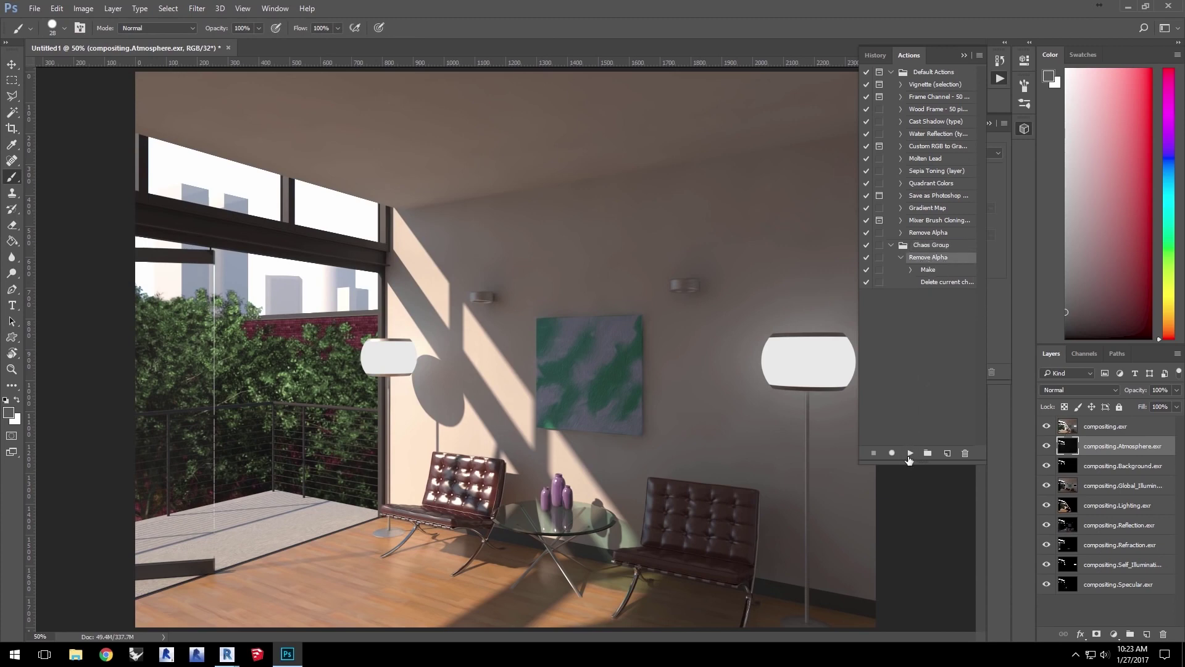
pyautogui.click(911, 453)
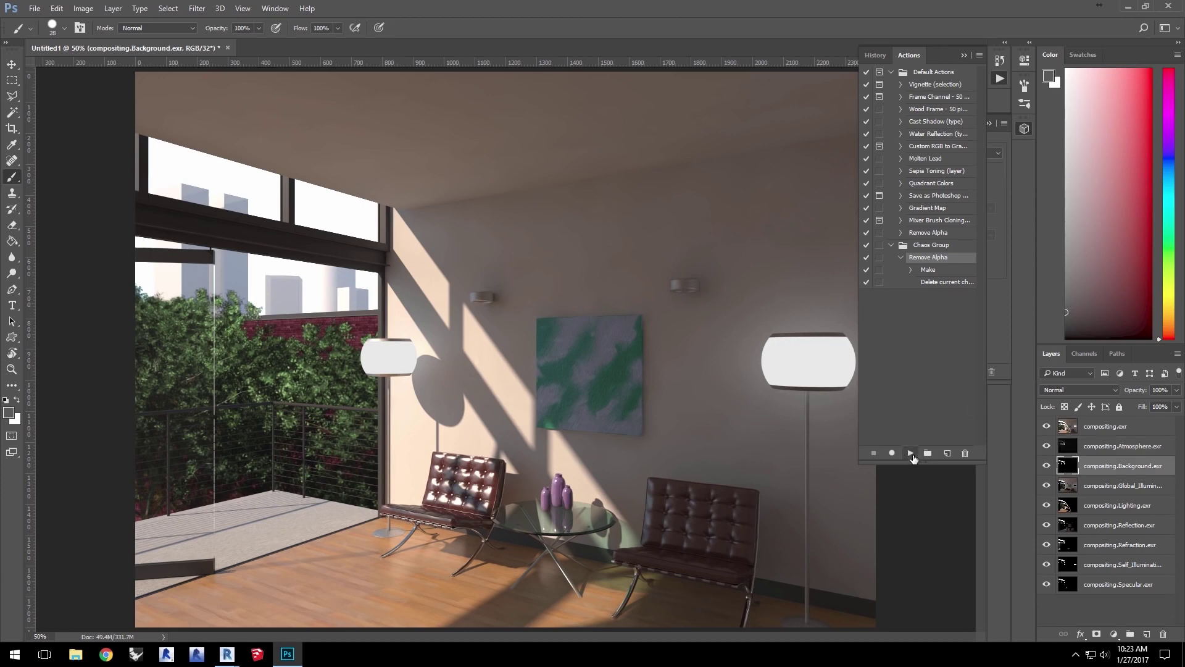
pyautogui.click(911, 457)
pyautogui.click(1063, 505)
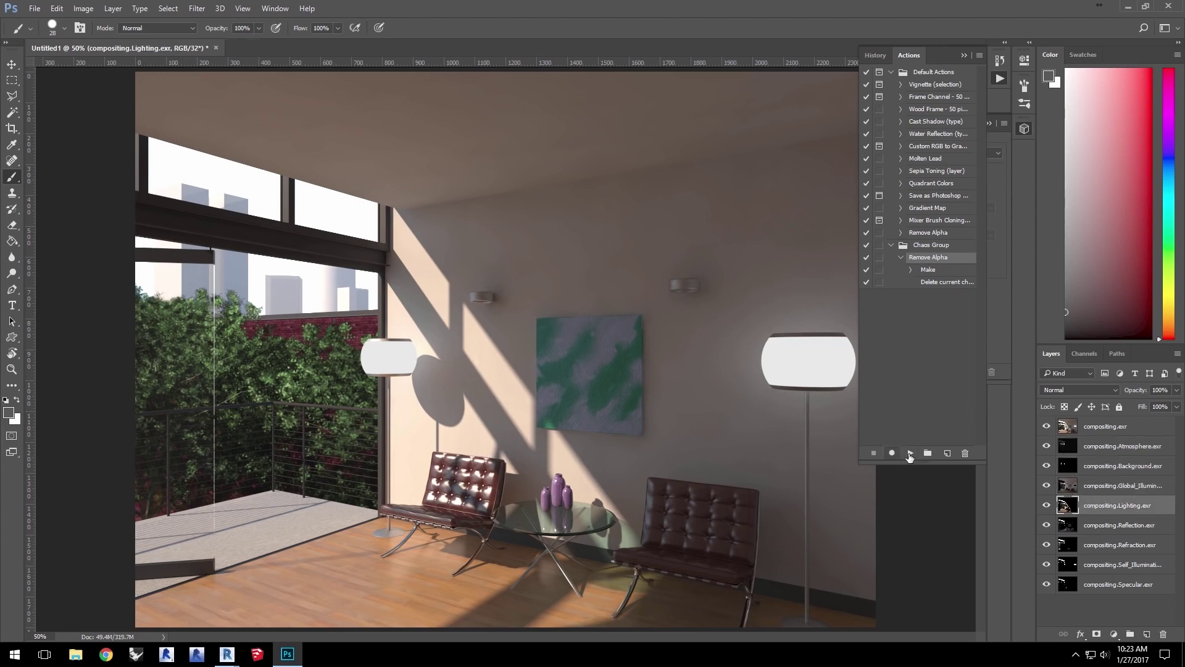
pyautogui.click(1067, 525)
pyautogui.click(1066, 544)
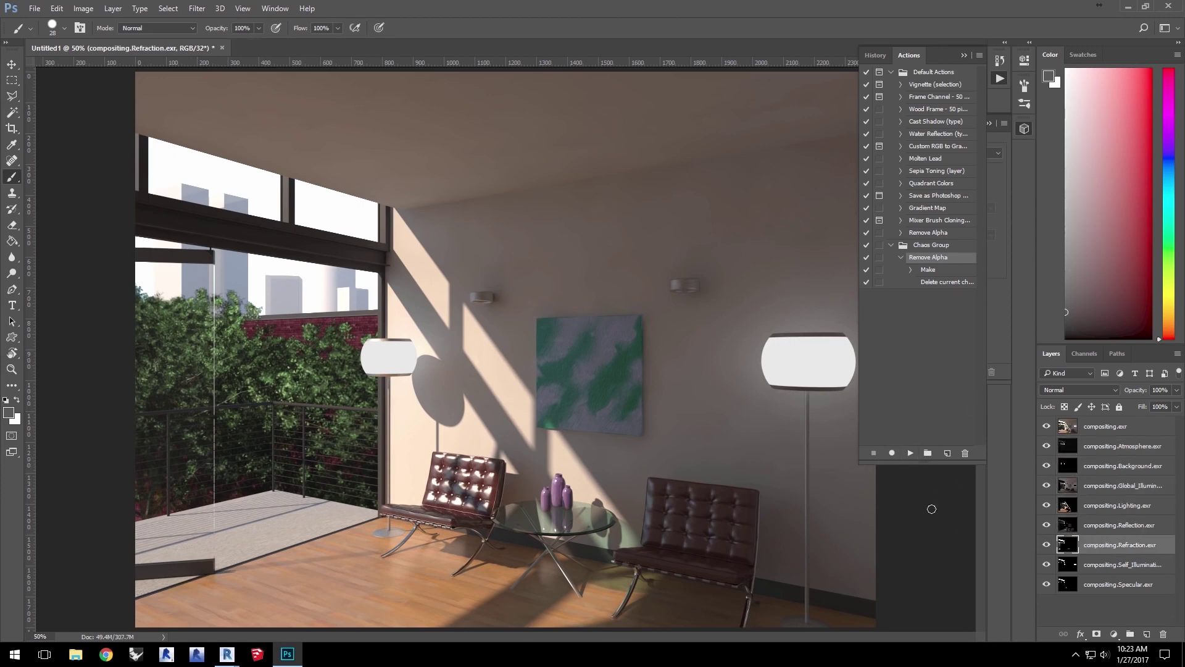
pyautogui.click(1066, 564)
pyautogui.click(910, 453)
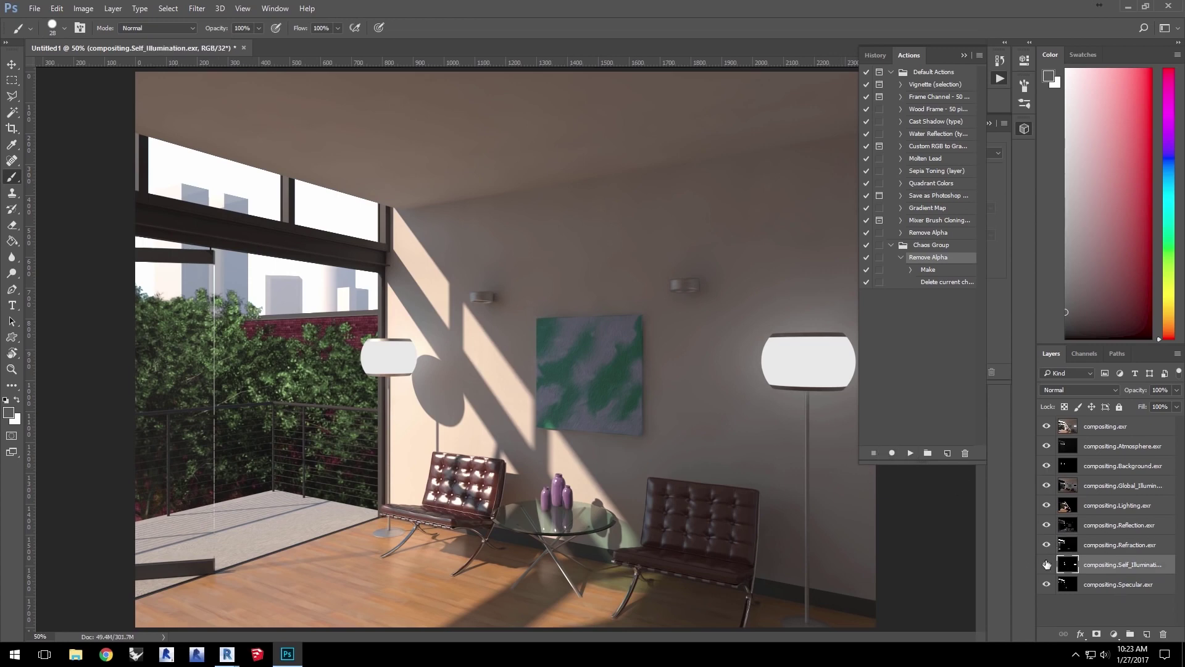
pyautogui.click(1067, 584)
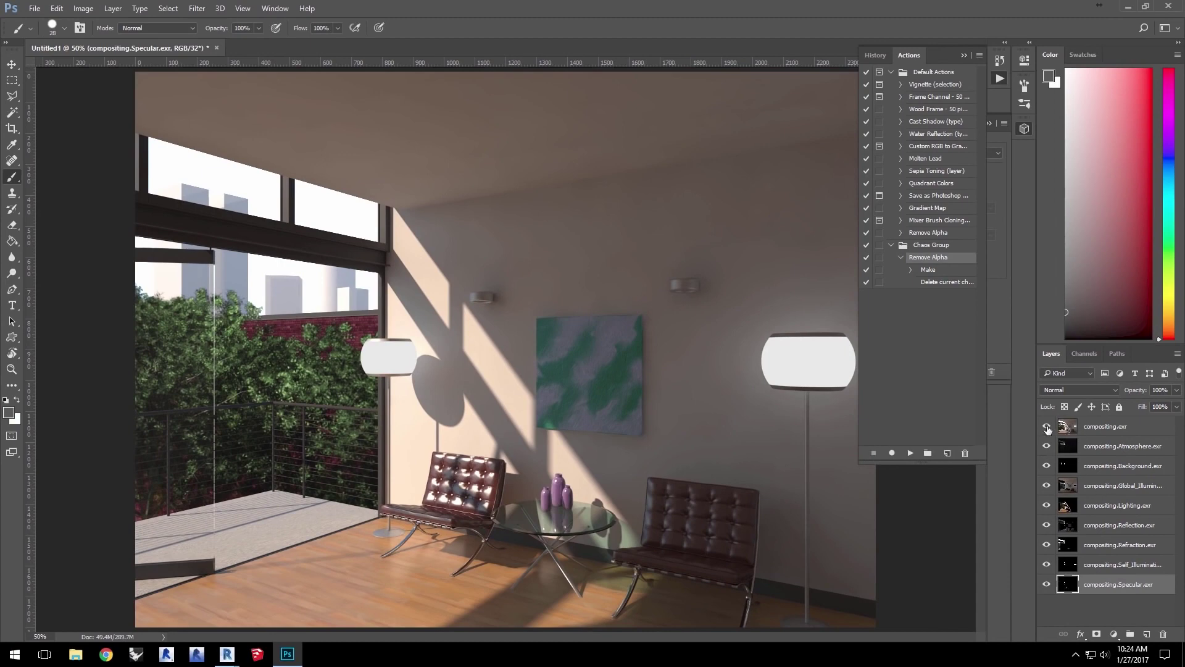
# Hide the compositing.exr layer and set all eight channel layers from Atmosphere to Specular to the Linear Dodge (Add) blend mode.
pyautogui.click(1047, 427)
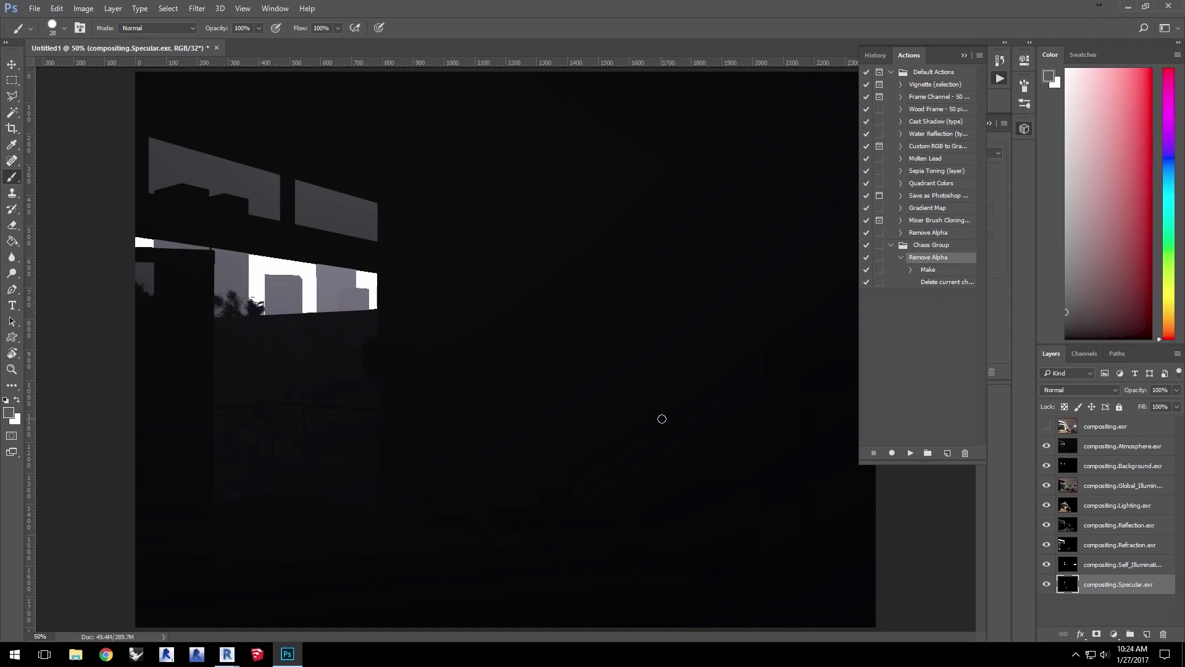
pyautogui.click(1114, 456)
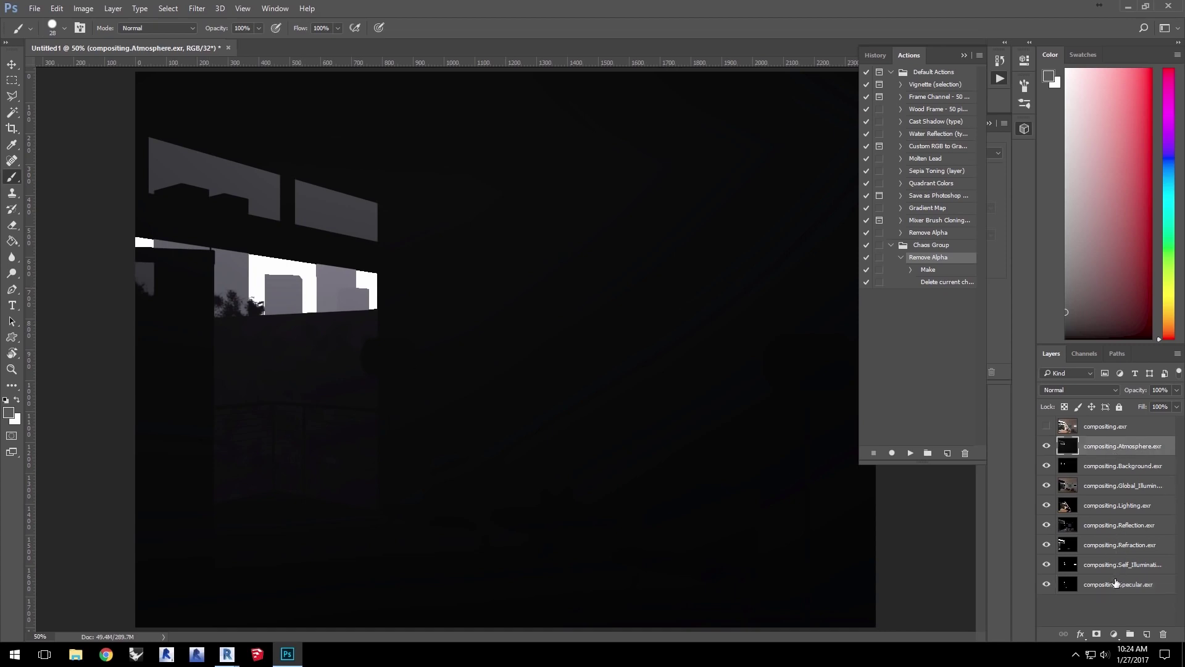
pyautogui.keyDown('shift'); pyautogui.click(1106, 586); pyautogui.keyUp('shift')
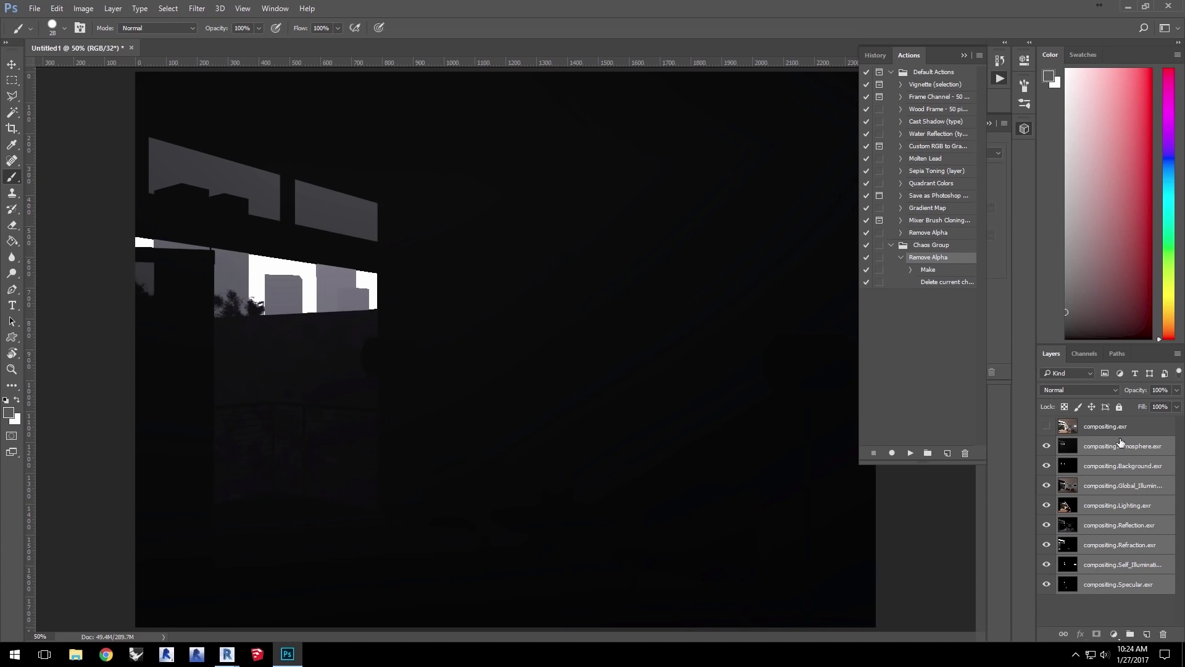
pyautogui.click(1114, 390)
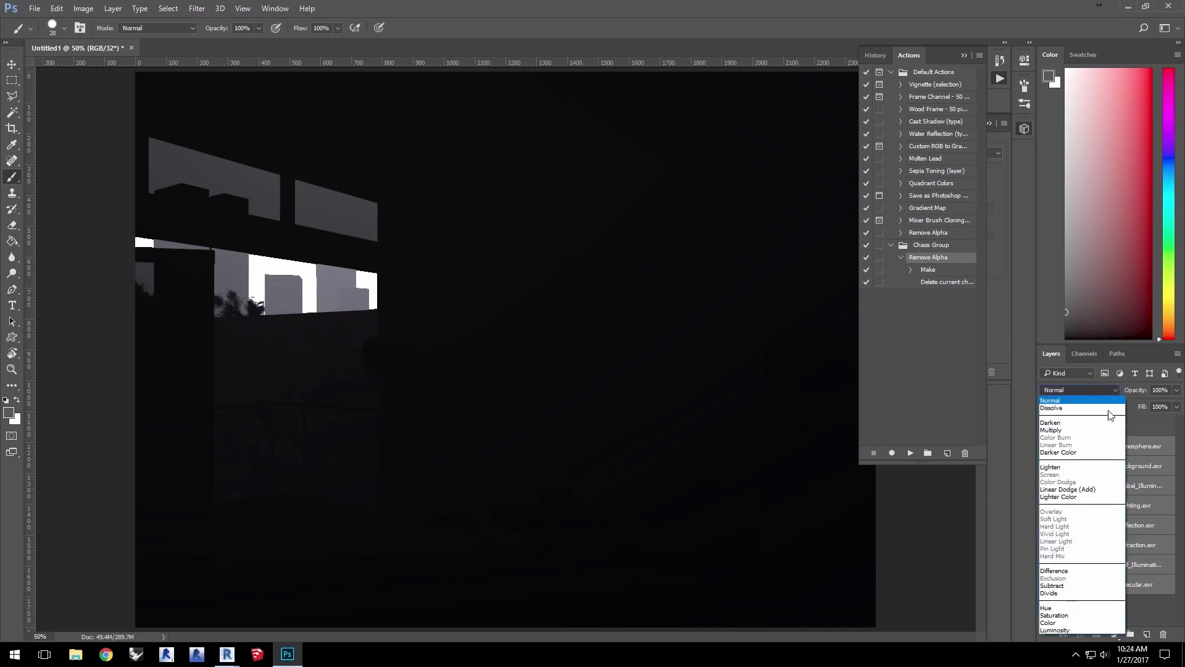
pyautogui.click(1091, 492)
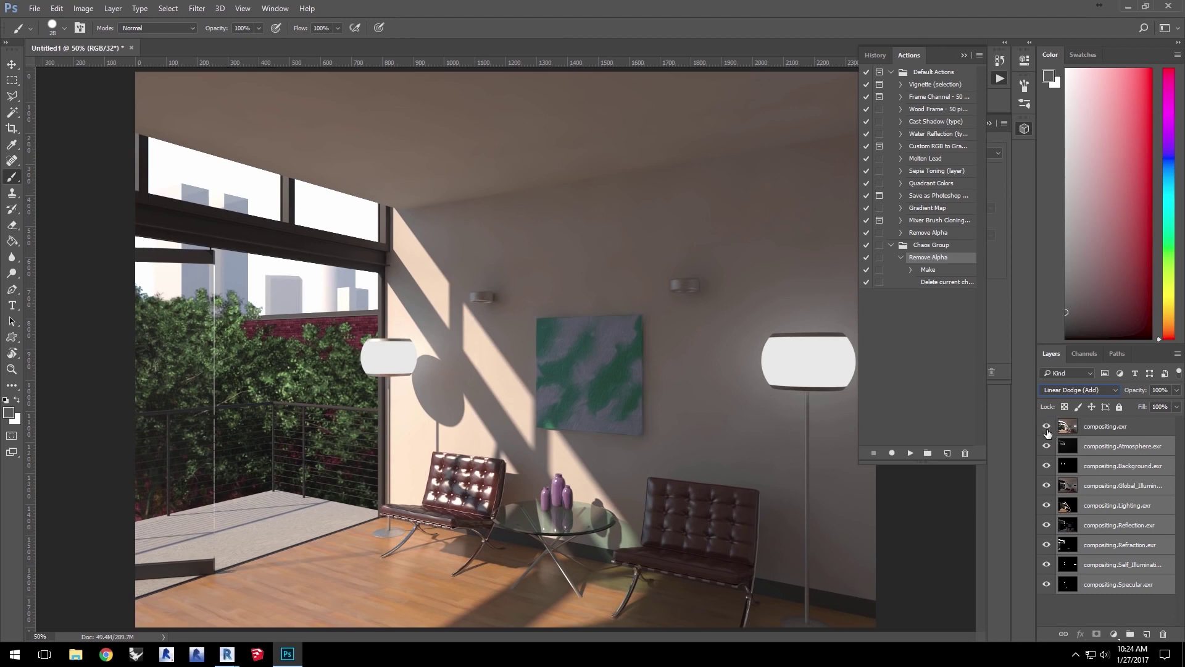
# Compare the composite without compositing.exr, switching the Atmosphere, Lighting and Reflection layers off and on to examine what each contributes.
pyautogui.click(1047, 427)
pyautogui.click(1046, 447)
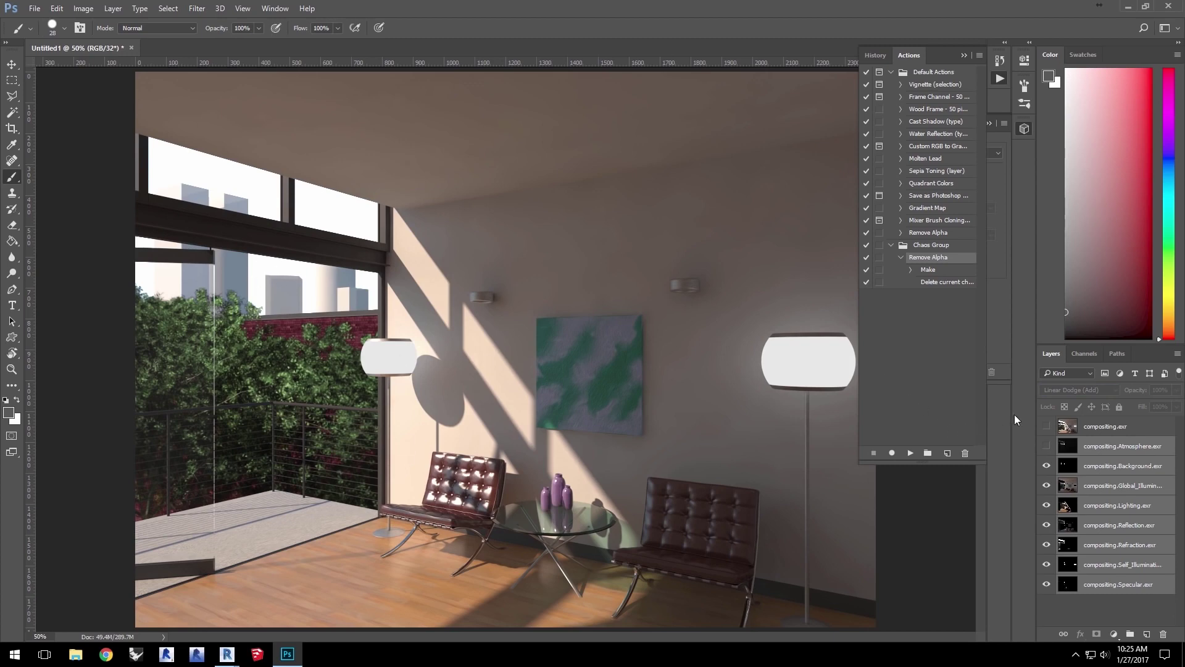
pyautogui.click(1047, 446)
pyautogui.click(1047, 505)
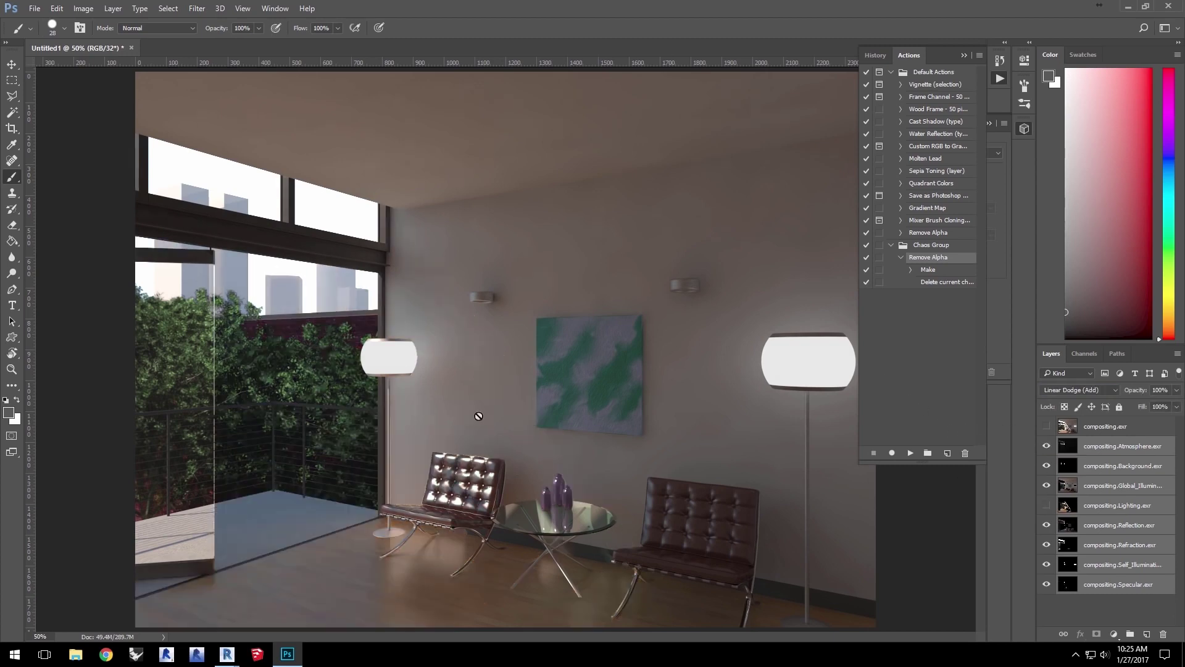
pyautogui.click(1046, 506)
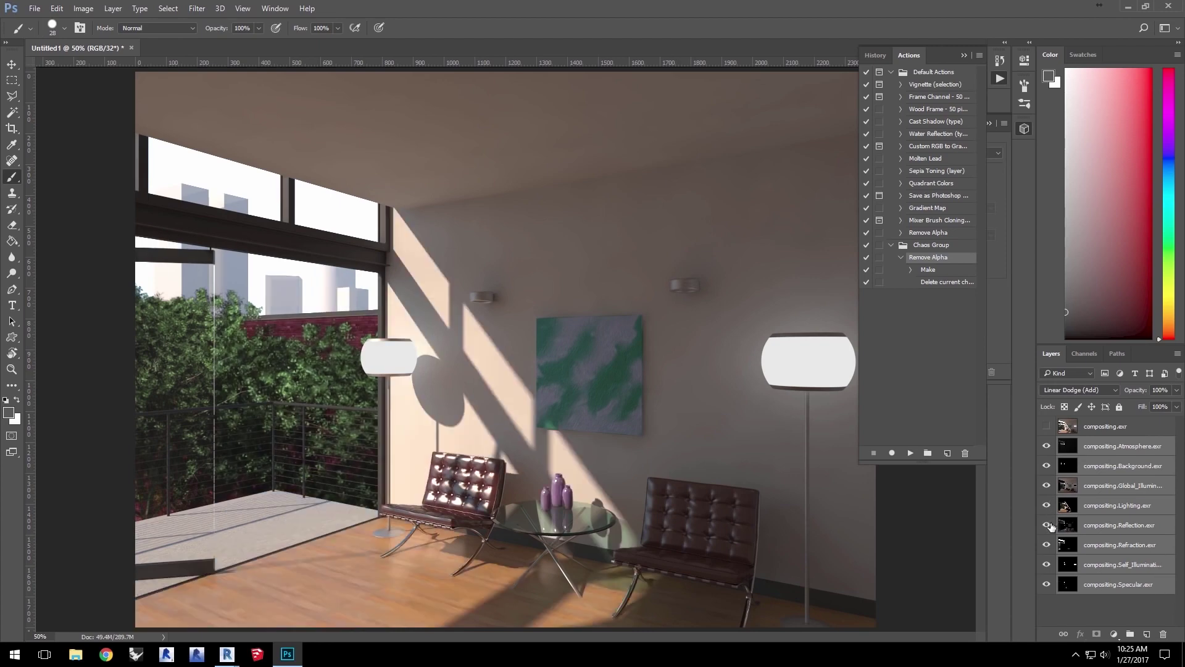
pyautogui.click(1046, 524)
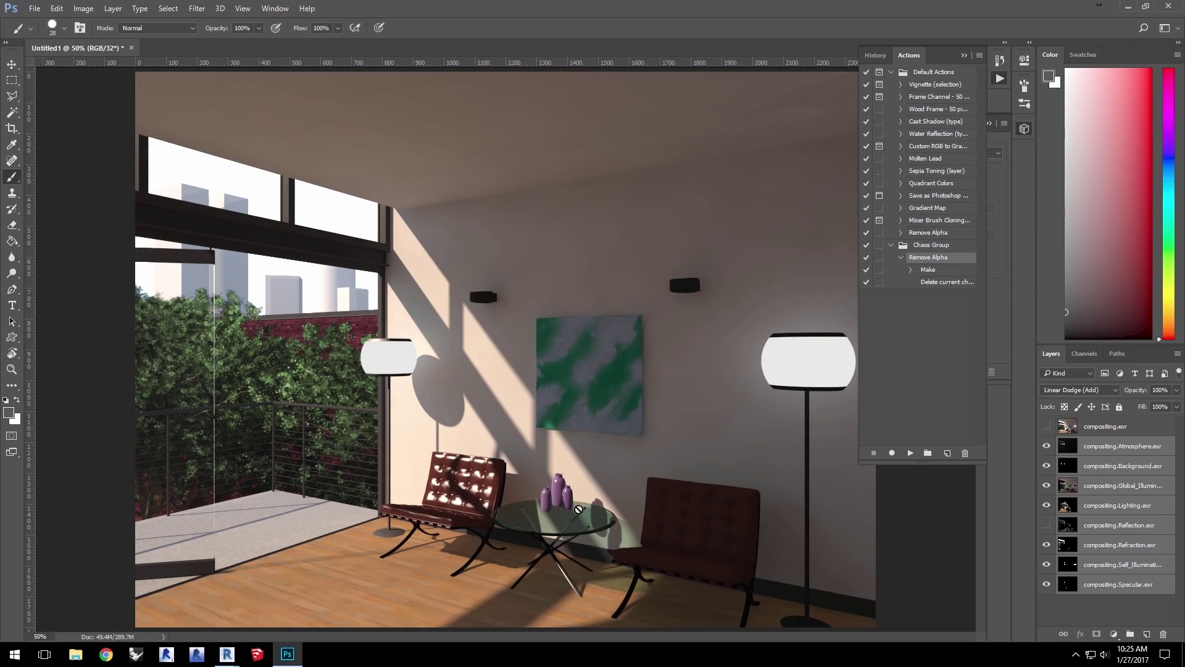
pyautogui.click(1047, 526)
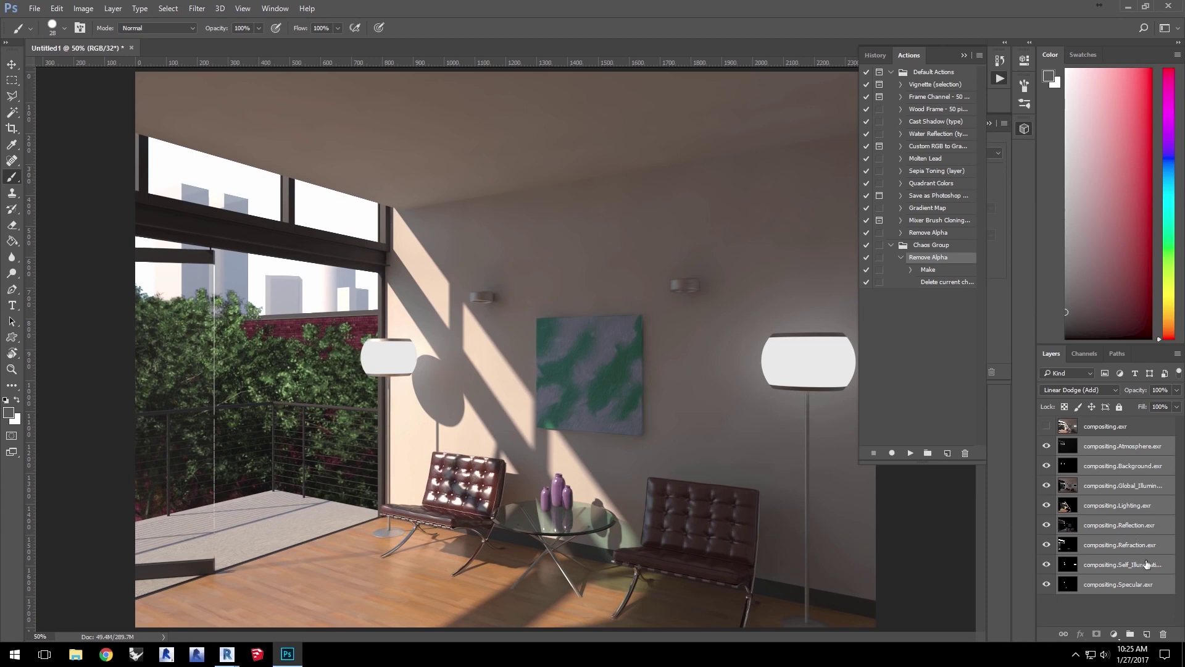
# Lower the opacity of the Specular layer to 49% and of the Global_Illumination layer to 82%.
pyautogui.click(1133, 587)
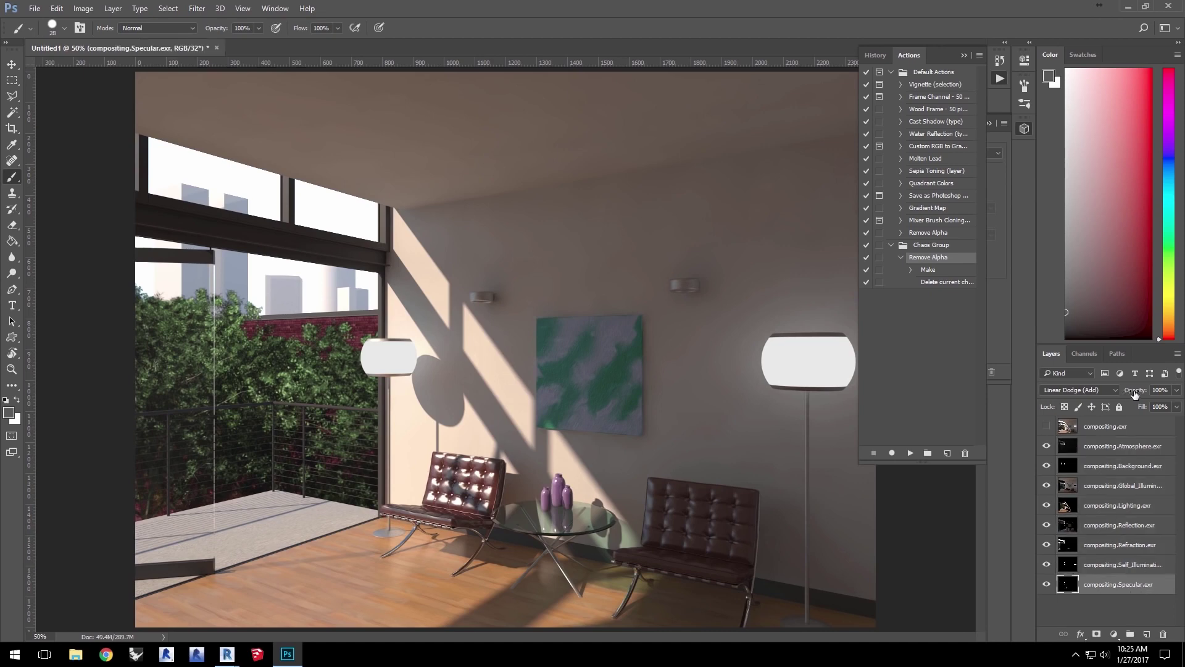
pyautogui.moveTo(1137, 395)
pyautogui.mouseDown()
pyautogui.moveTo(1092, 408)
pyautogui.moveTo(1130, 407)
pyautogui.moveTo(1120, 415)
pyautogui.mouseUp()
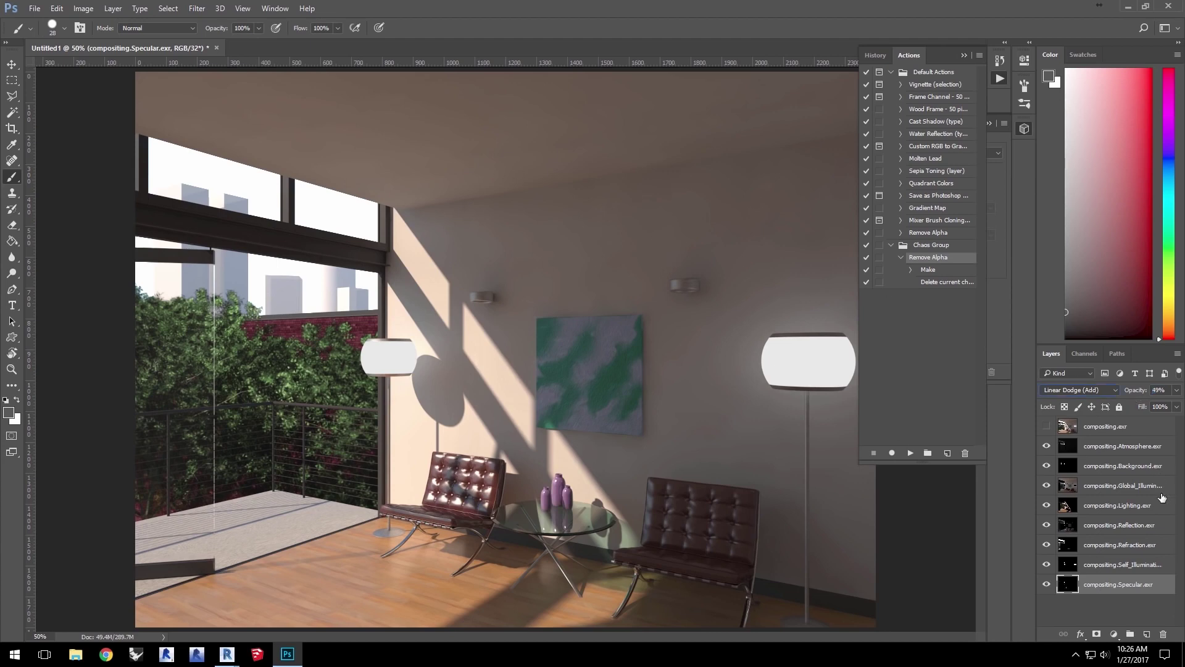
pyautogui.click(1128, 486)
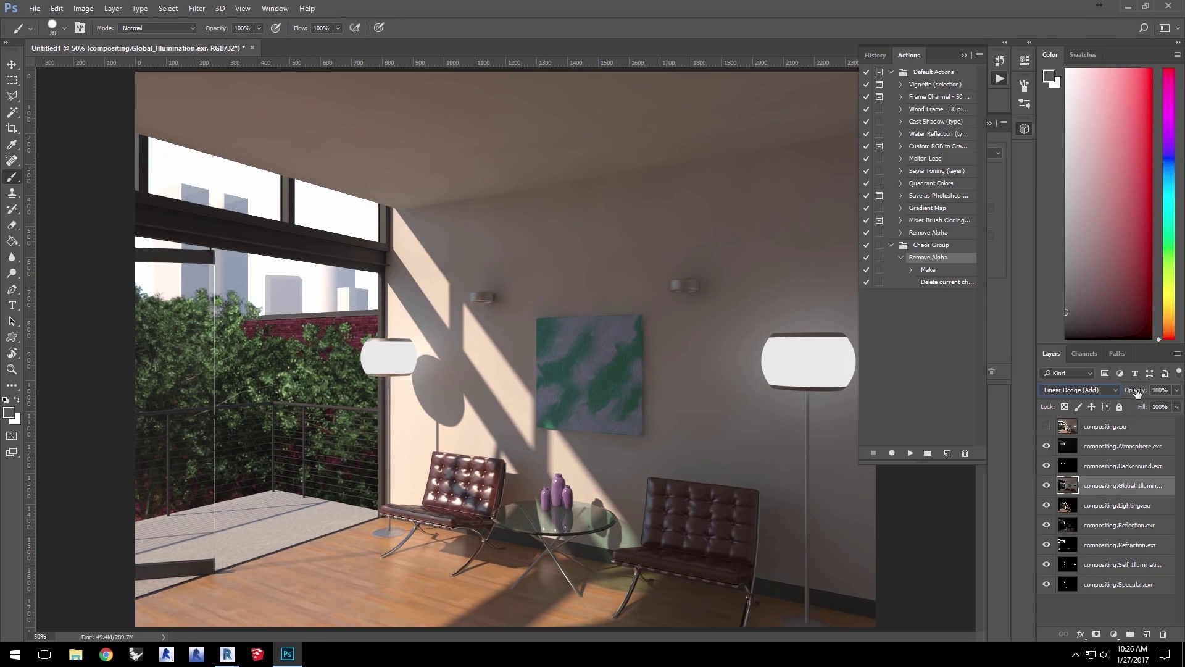
pyautogui.moveTo(1138, 392)
pyautogui.mouseDown()
pyautogui.moveTo(1091, 412)
pyautogui.moveTo(1135, 410)
pyautogui.moveTo(1126, 411)
pyautogui.mouseUp()
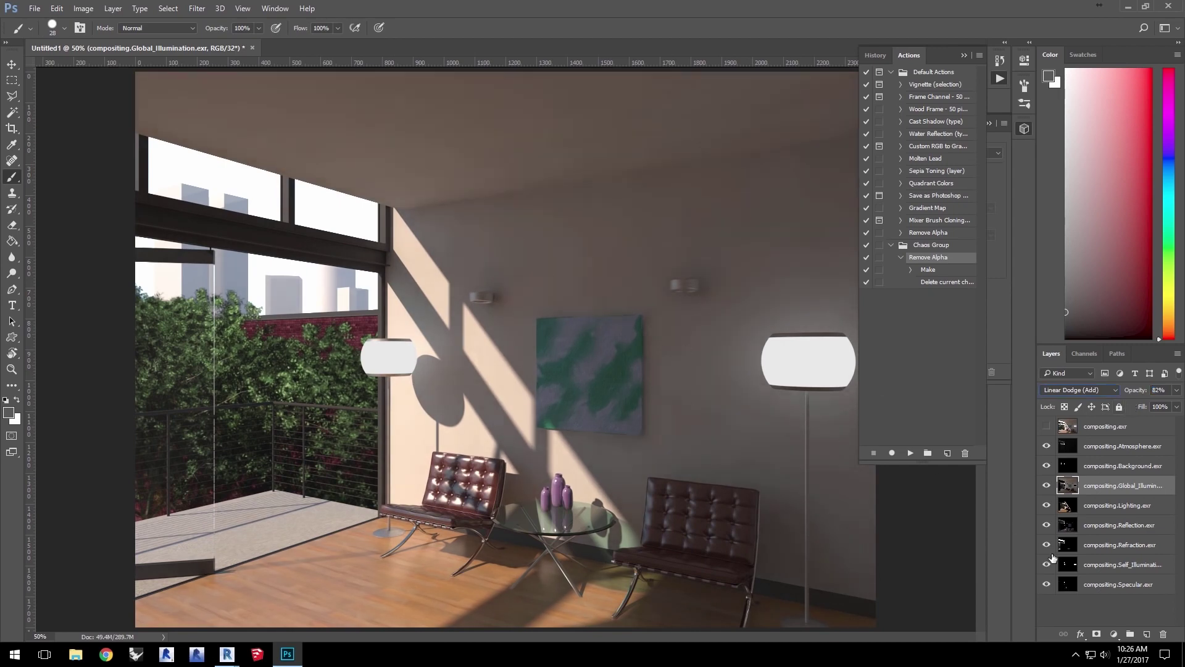
# Add a Hue/Saturation adjustment clipped to the Global_Illumination layer and reduce its saturation to roughly halfway between neutral and the minimum.
pyautogui.click(1114, 633)
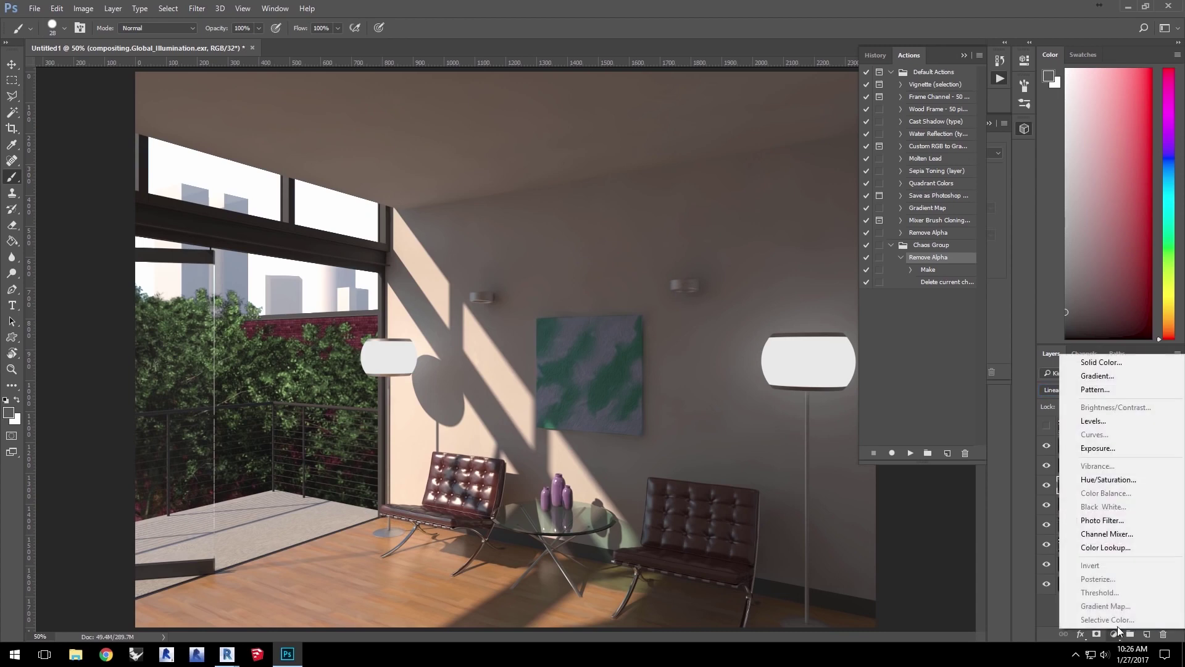
pyautogui.click(1124, 483)
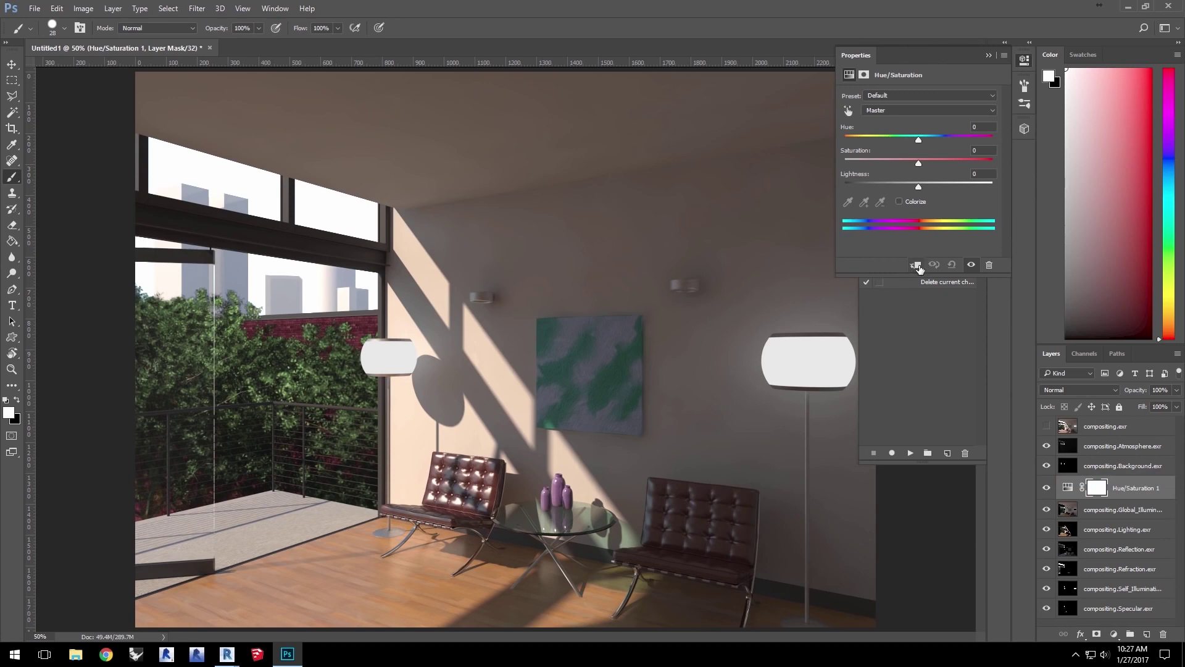
pyautogui.click(917, 265)
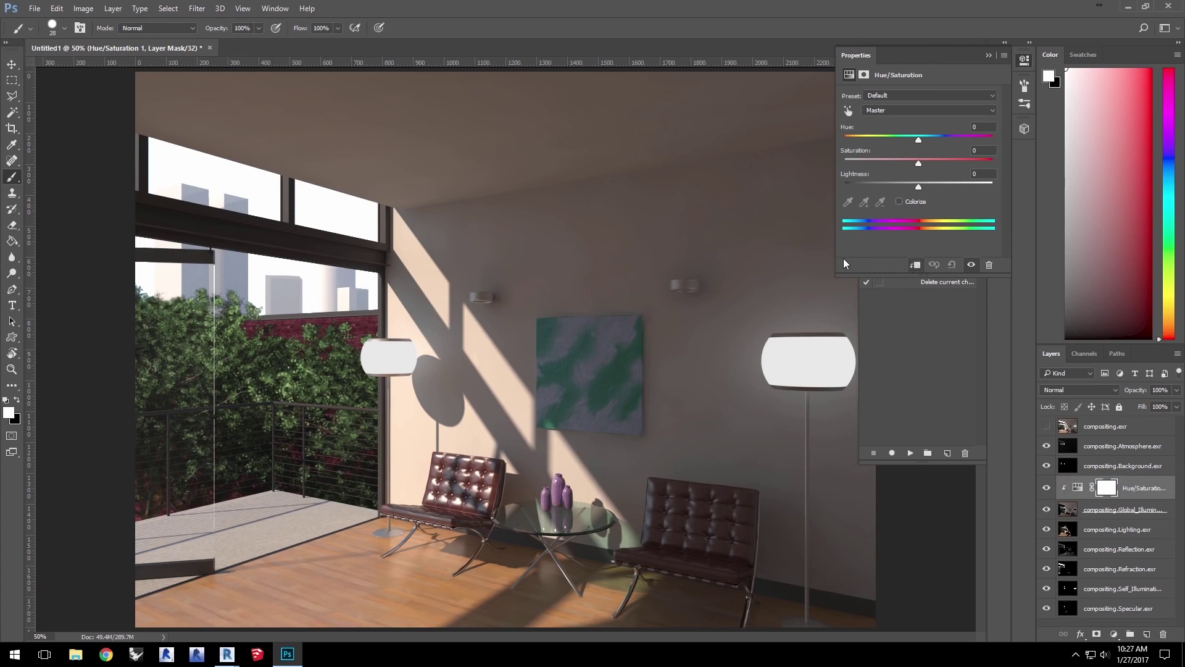
pyautogui.moveTo(919, 165); pyautogui.dragTo(839, 175)
pyautogui.moveTo(843, 165); pyautogui.dragTo(884, 160)
pyautogui.moveTo(873, 162); pyautogui.dragTo(880, 161)
pyautogui.click(985, 56)
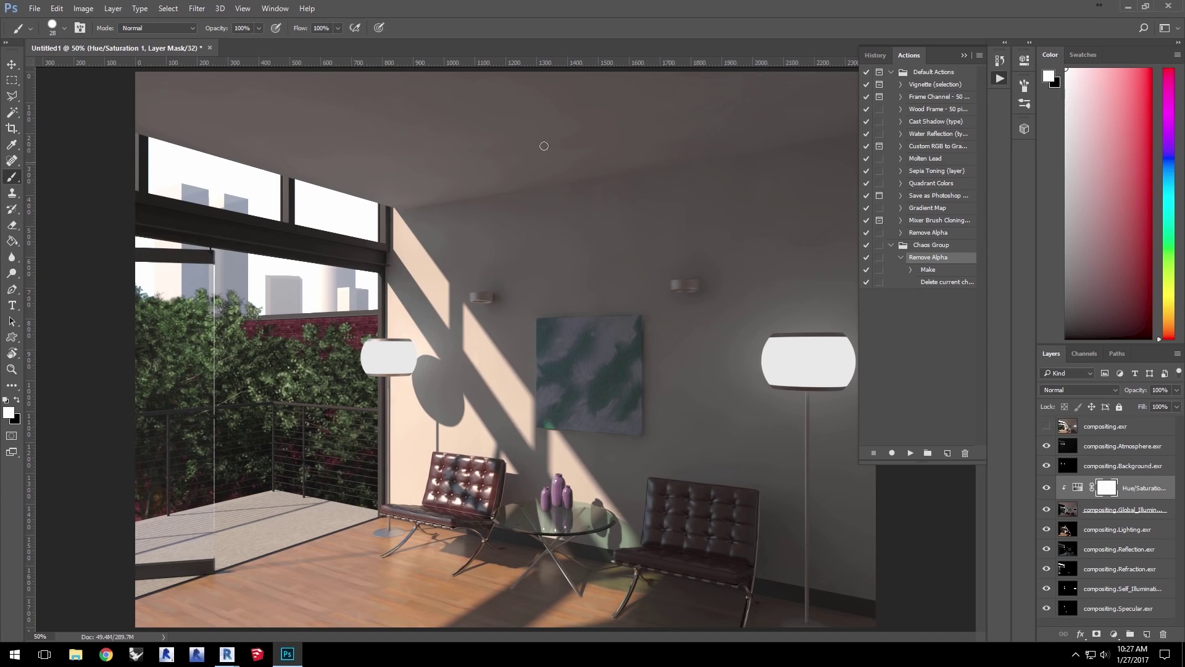
# Convert the image to 8 Bits/Channel, merging the layers and using the Exposure and Gamma method for HDR Toning.
pyautogui.click(83, 9)
pyautogui.moveTo(86, 25)
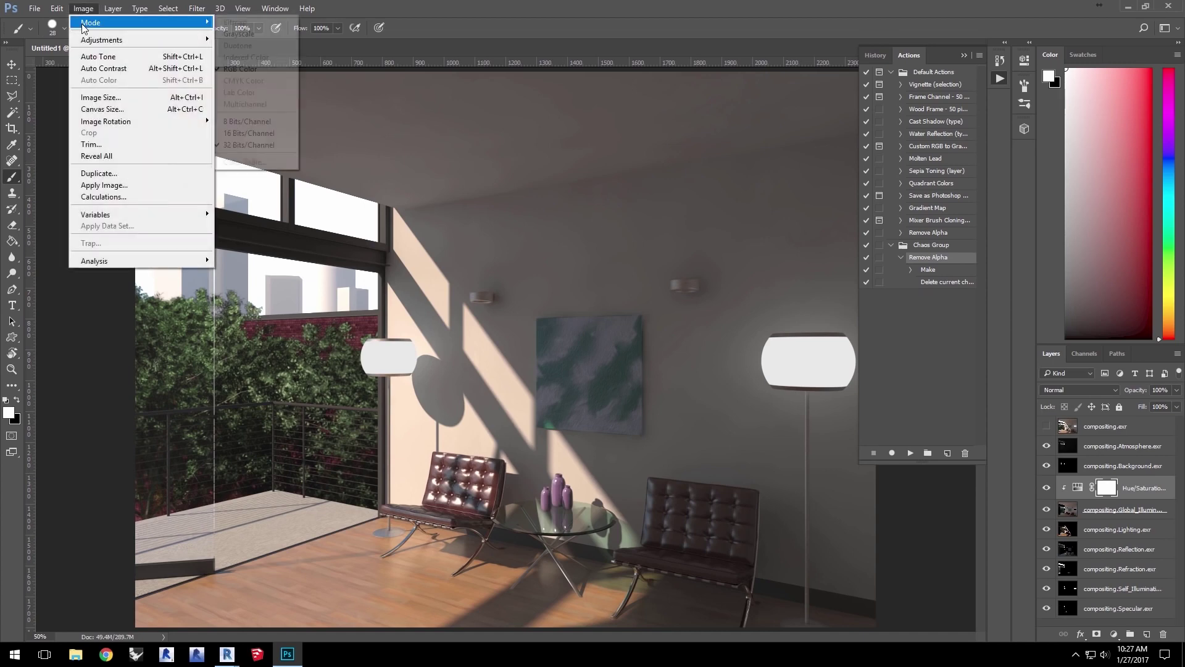
pyautogui.click(268, 123)
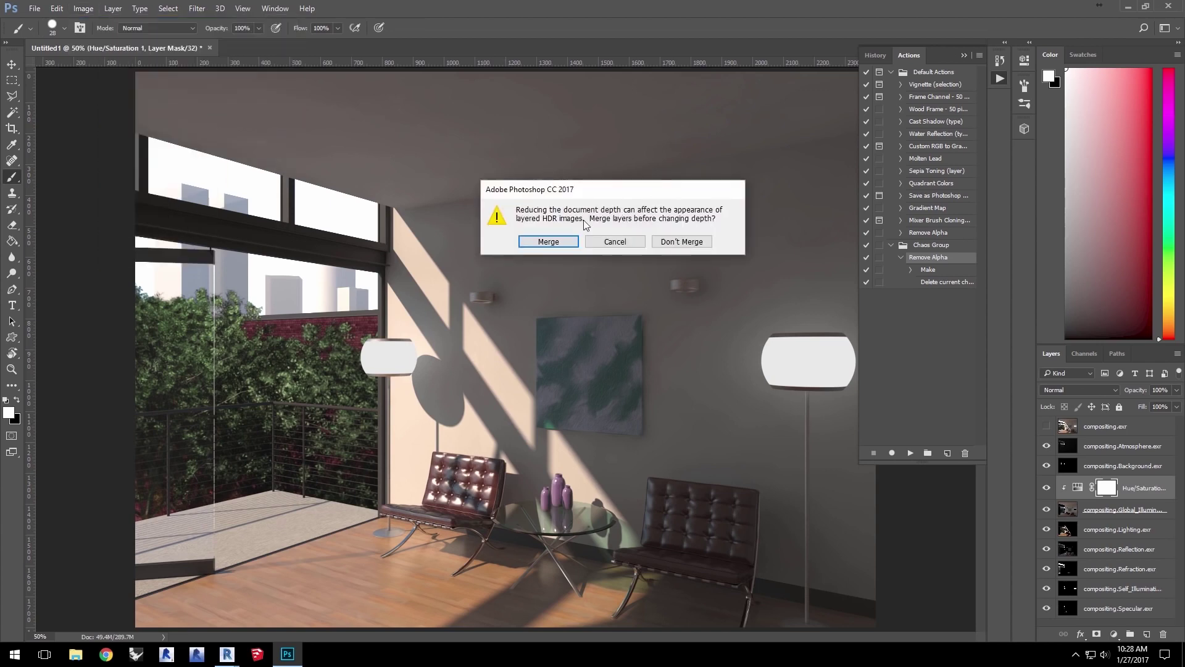
pyautogui.click(554, 246)
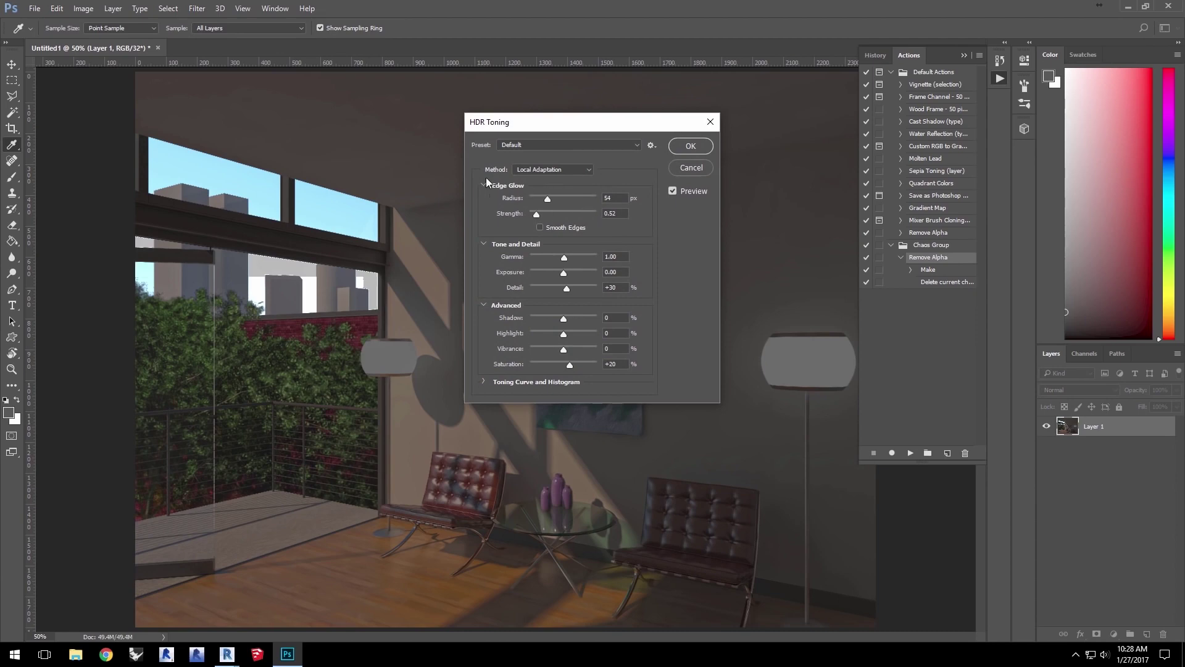
pyautogui.click(532, 170)
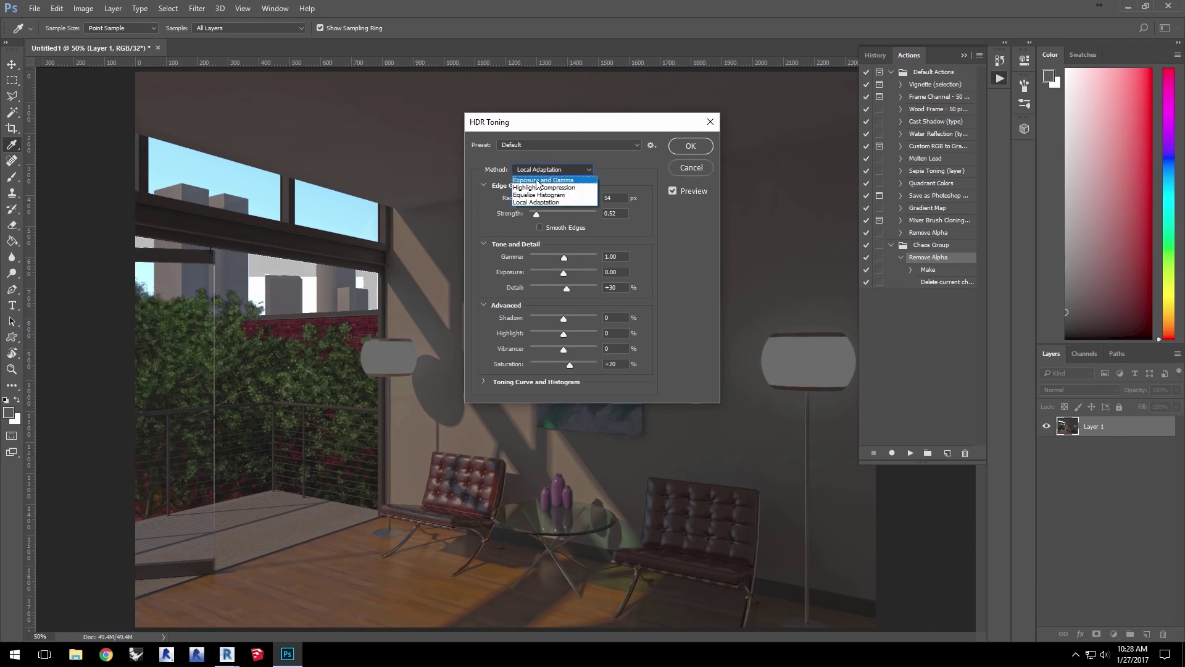
pyautogui.click(536, 180)
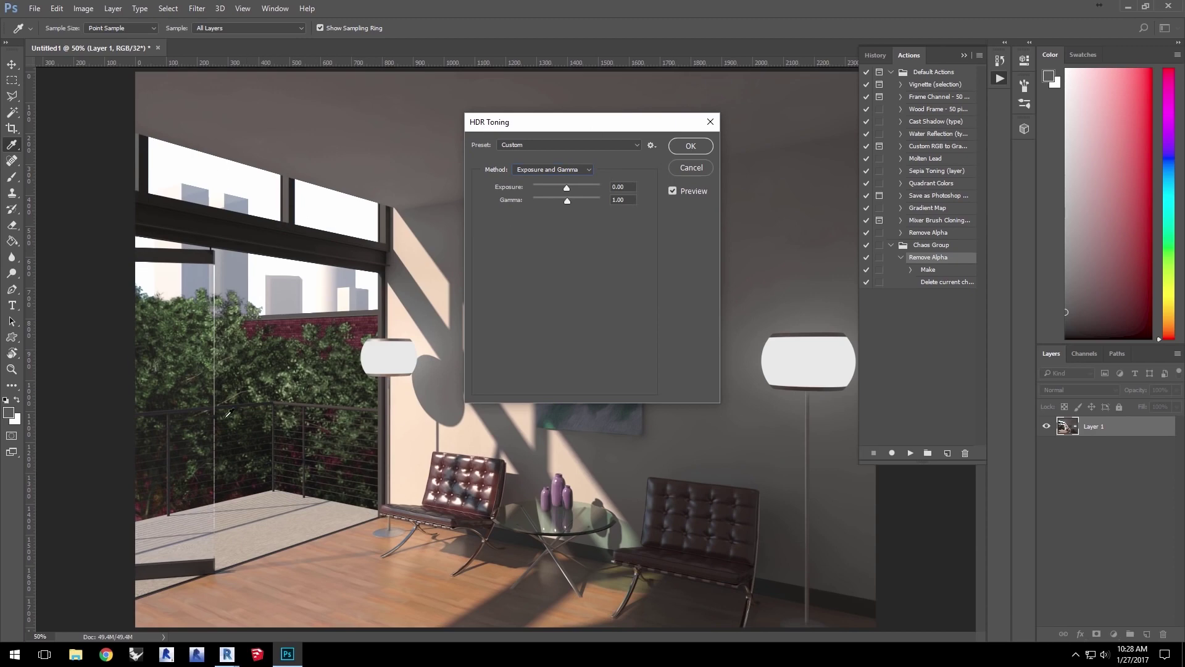
pyautogui.click(689, 147)
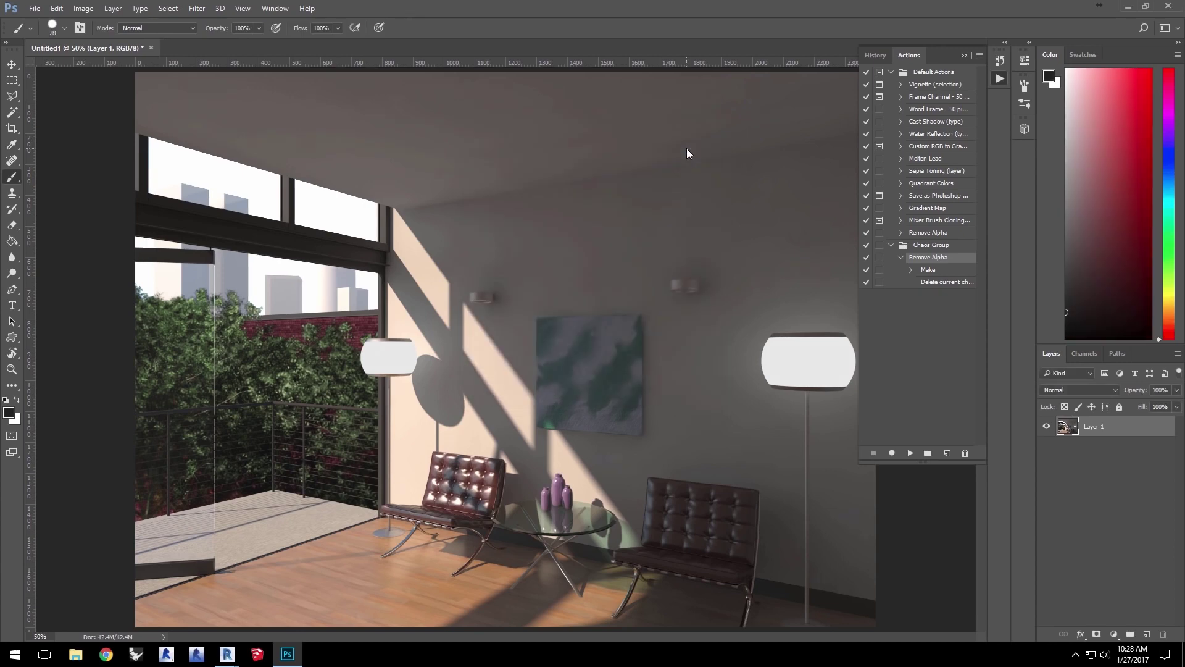